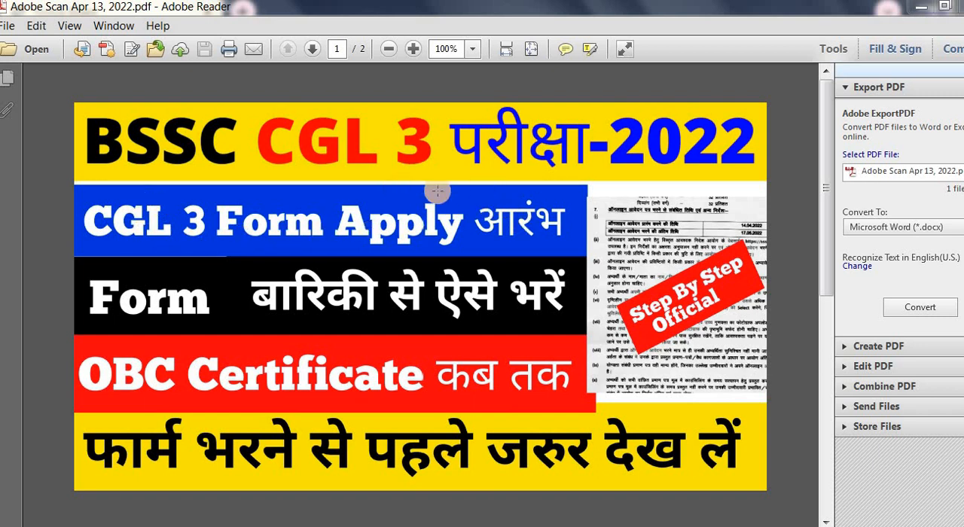
pyautogui.moveTo(435, 190); pyautogui.dragTo(438, 317)
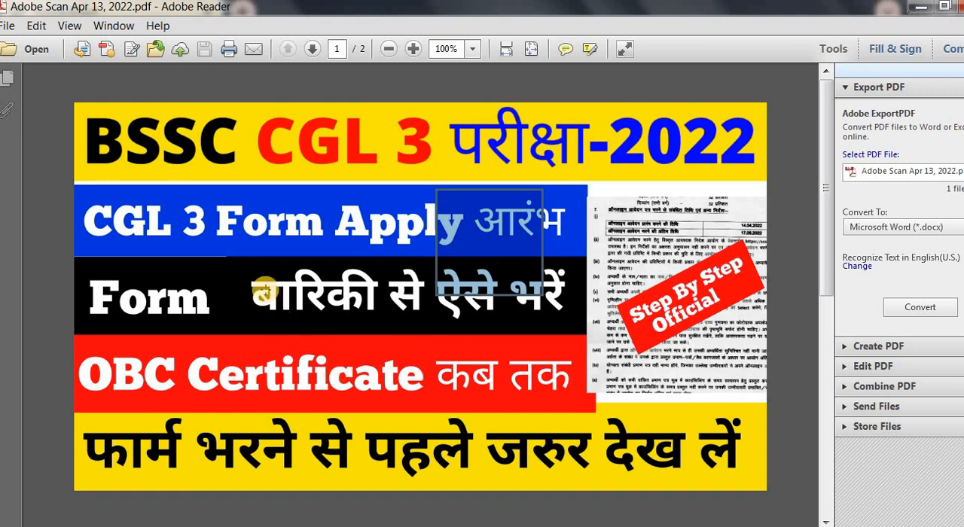
pyautogui.moveTo(261, 271); pyautogui.dragTo(554, 330)
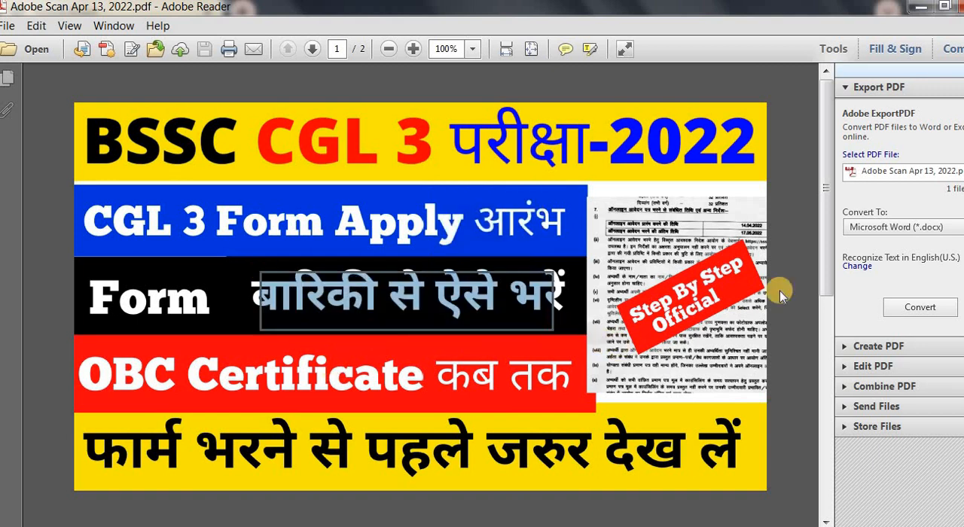
# Examine the important notice on page 2, marking the passages on disability and non-creamy-layer certificates.
pyautogui.moveTo(824, 192); pyautogui.dragTo(813, 329)
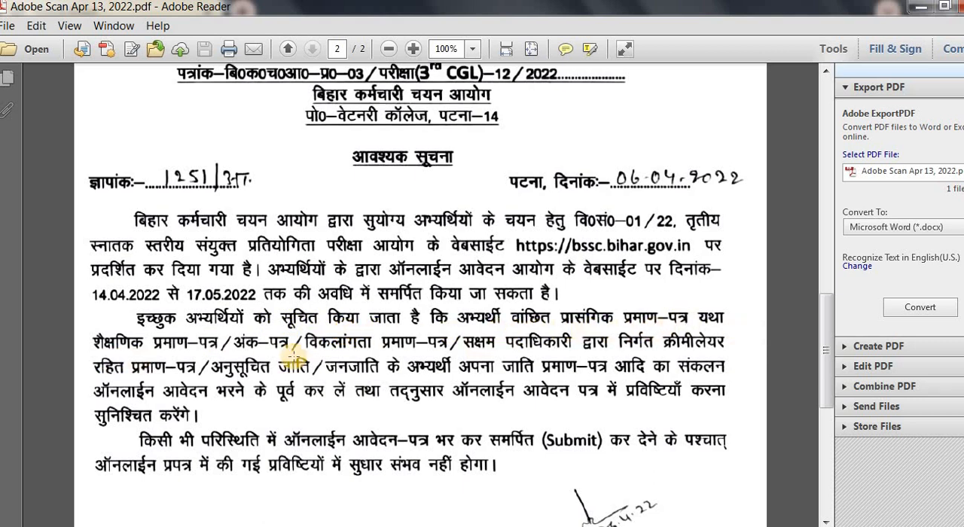
pyautogui.moveTo(459, 343); pyautogui.dragTo(698, 363)
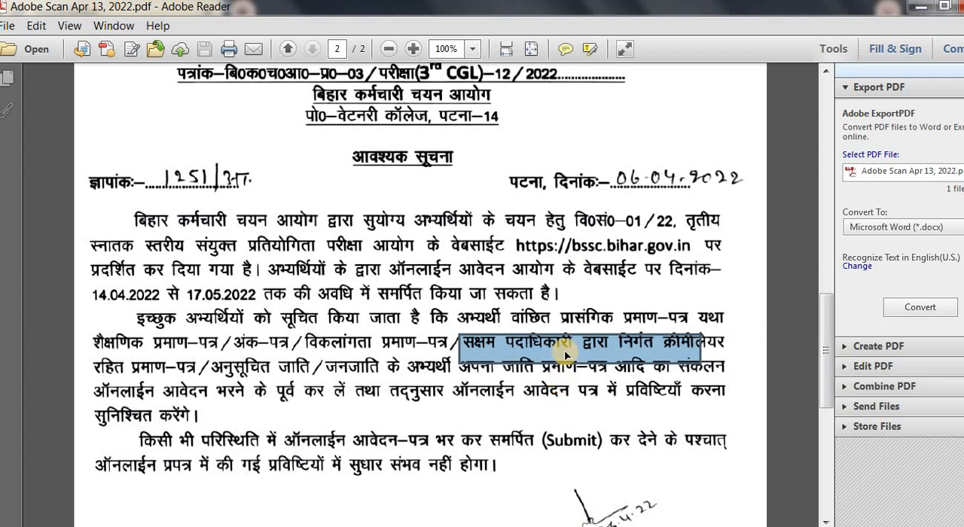
pyautogui.hotkey('ctrl', 'a')
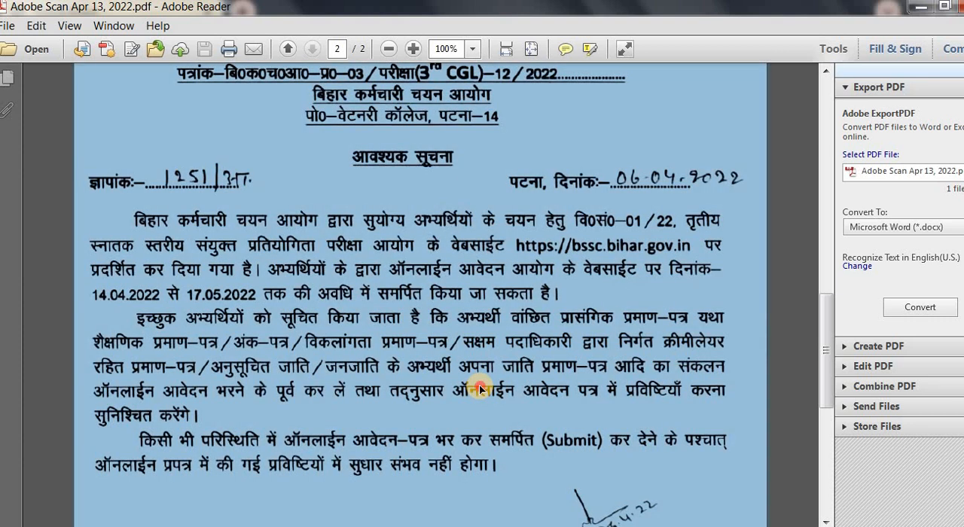
pyautogui.click(497, 393)
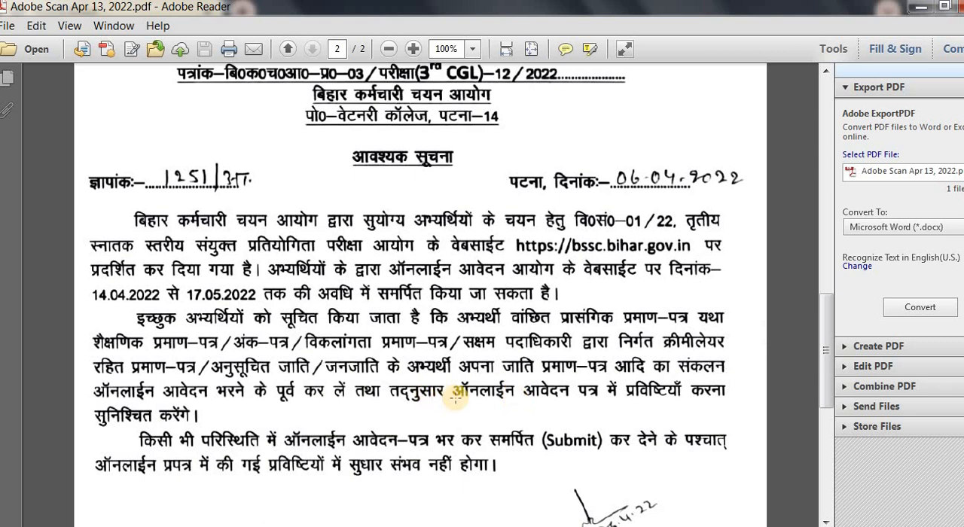
pyautogui.moveTo(470, 346); pyautogui.dragTo(704, 369)
pyautogui.moveTo(309, 339); pyautogui.dragTo(437, 365)
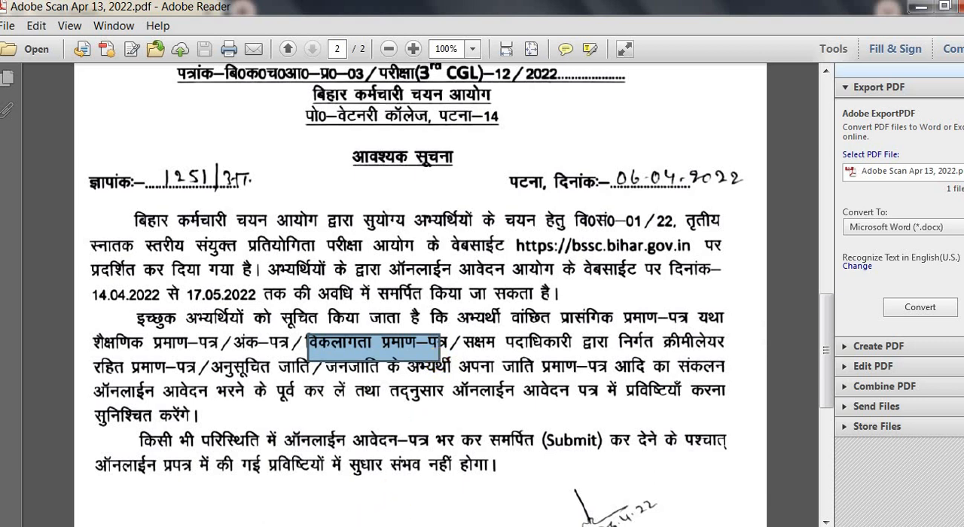
# Switch to Chrome and open the application page for Advt. No. 01/2022, 3rd Graduate Level Combined Competitive Examination, from the BSSC Notice Board.
pyautogui.moveTo(343, 526)
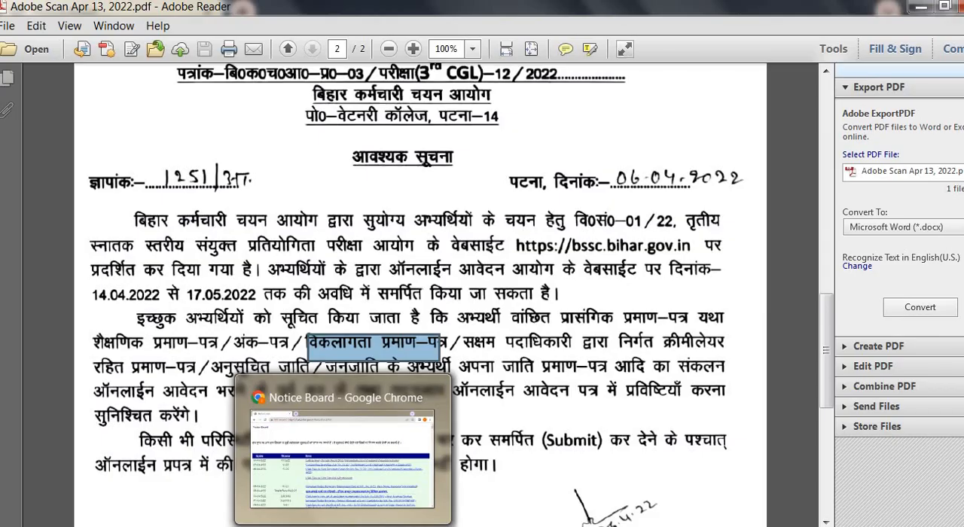
pyautogui.click(343, 526)
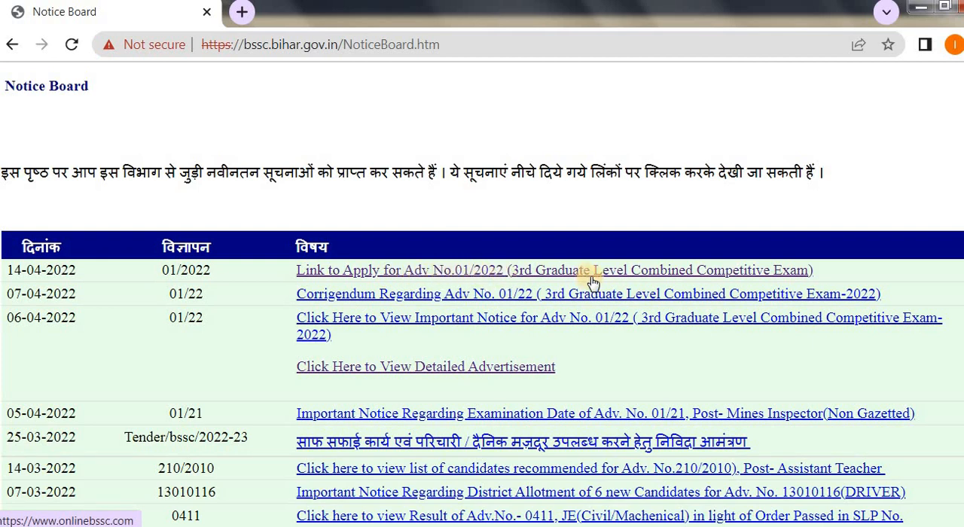
pyautogui.click(414, 276)
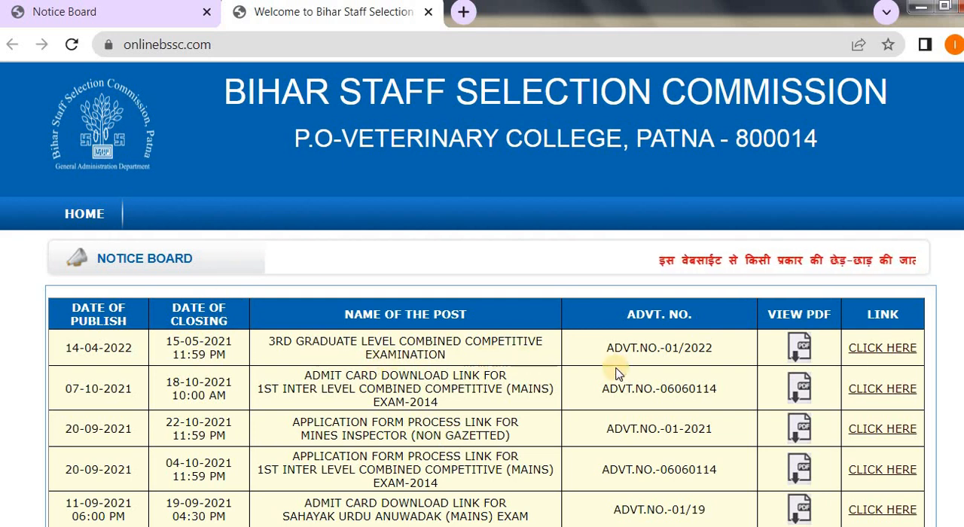
pyautogui.click(881, 350)
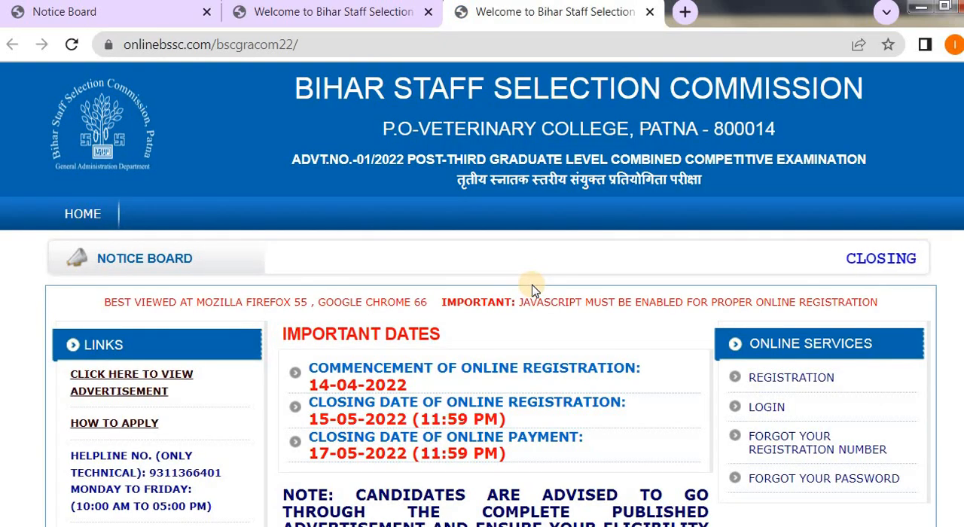
# Review the important dates for the examination and open the online registration form.
pyautogui.scroll(-1, 633, 271)
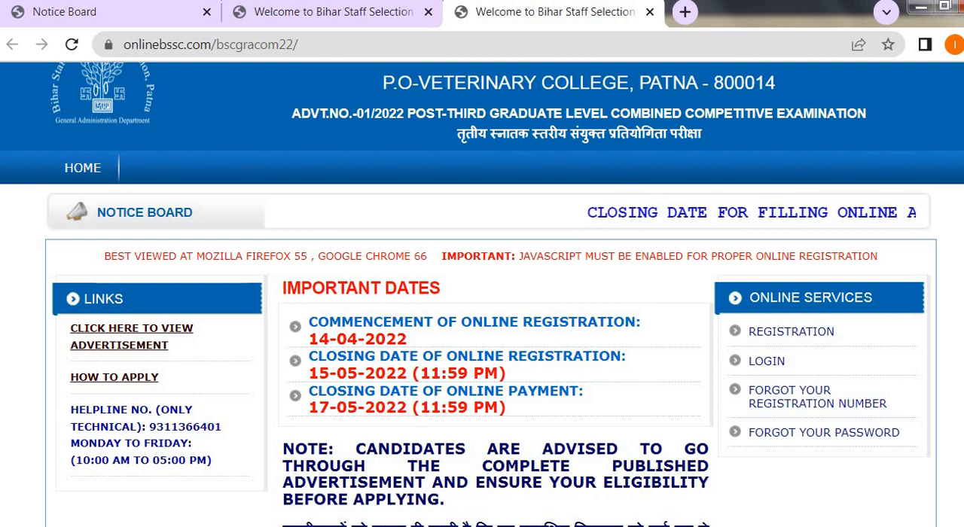
pyautogui.scroll(-1, 464, 232)
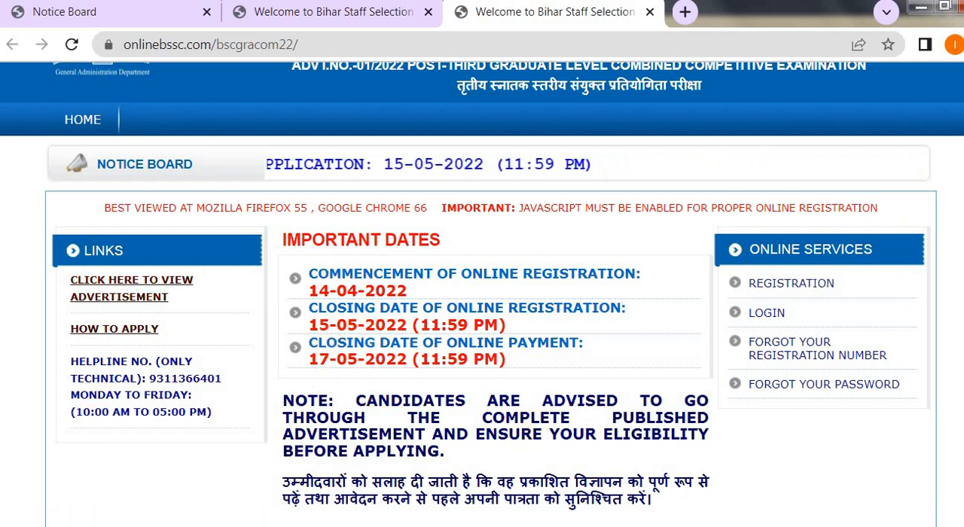
pyautogui.scroll(-2, 723, 390)
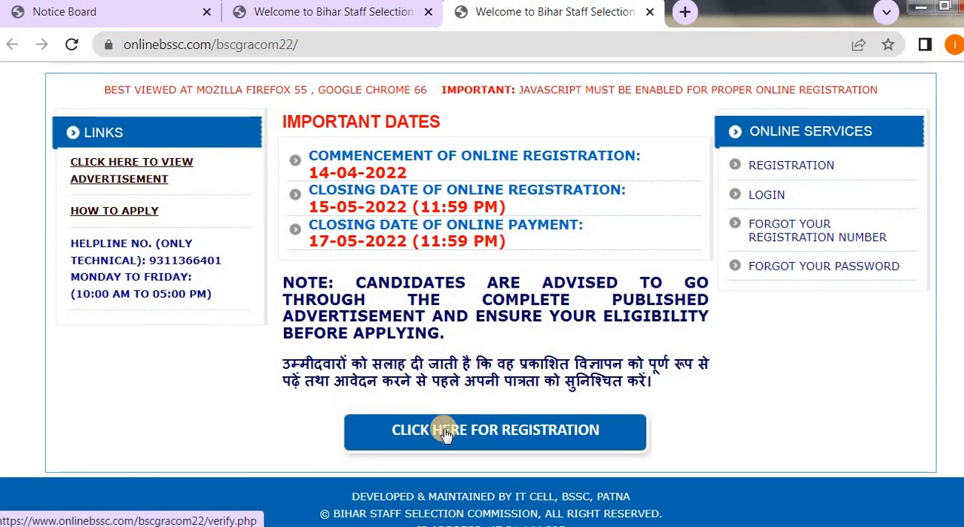
pyautogui.click(444, 432)
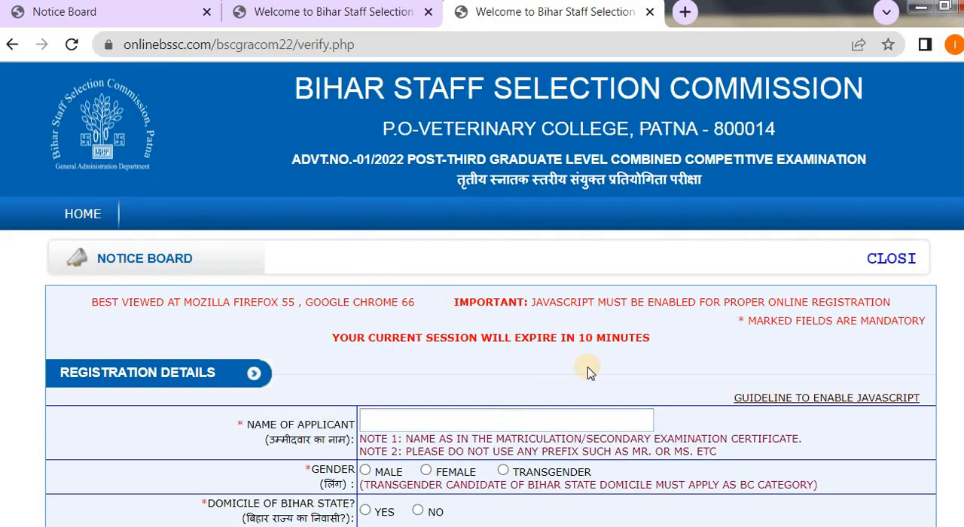
# Enter the applicant's name in the registration details.
pyautogui.scroll(-2, 583, 369)
pyautogui.scroll(-3, 588, 372)
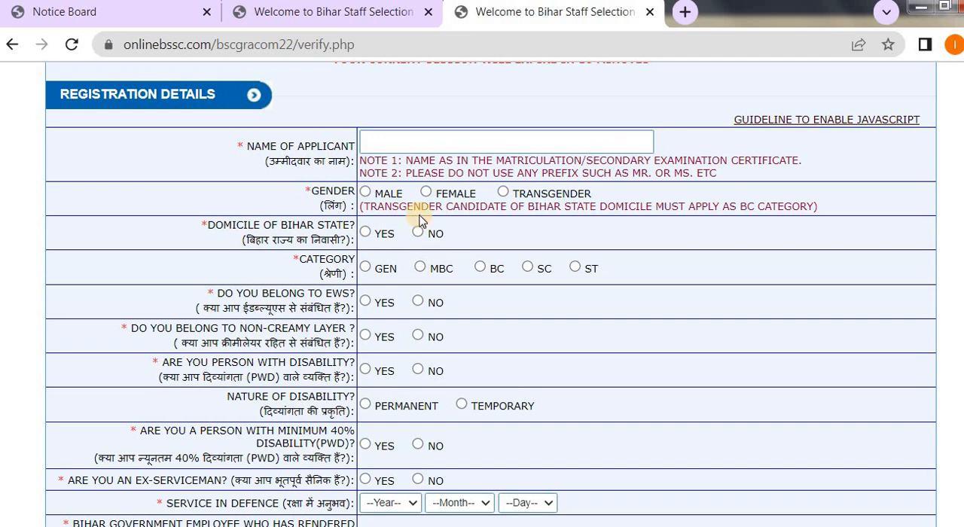
pyautogui.click(386, 143)
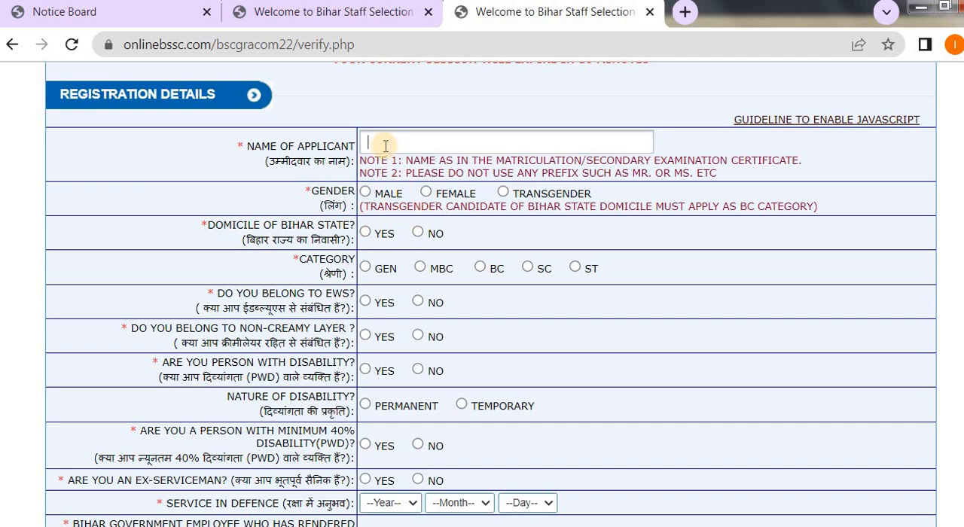
pyautogui.write('smait')
pyautogui.press('BackSpace')
pyautogui.press('BackSpace')
pyautogui.press('BackSpace')
pyautogui.write('ith')
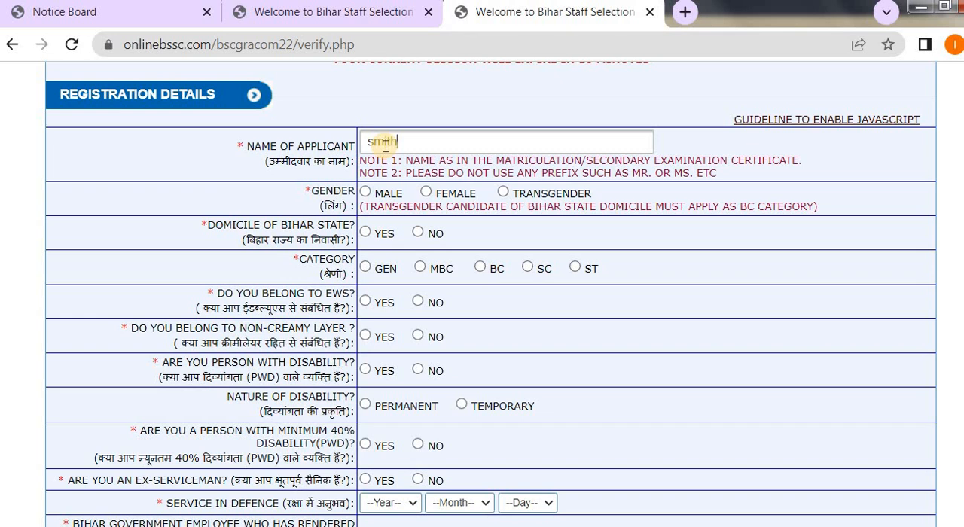
# Set the gender to Male, domicile of Bihar State to Yes, category to MBC and non-creamy layer to Yes.
pyautogui.click(365, 192)
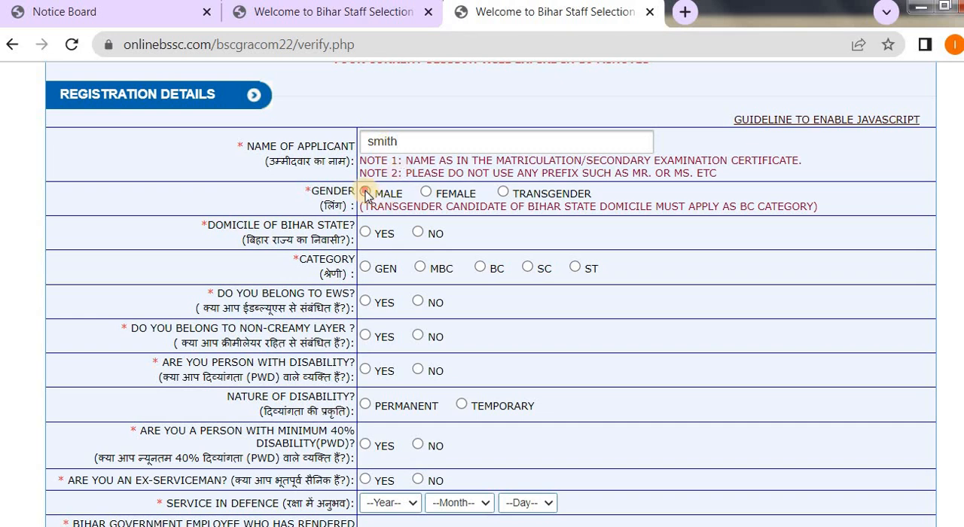
pyautogui.click(365, 233)
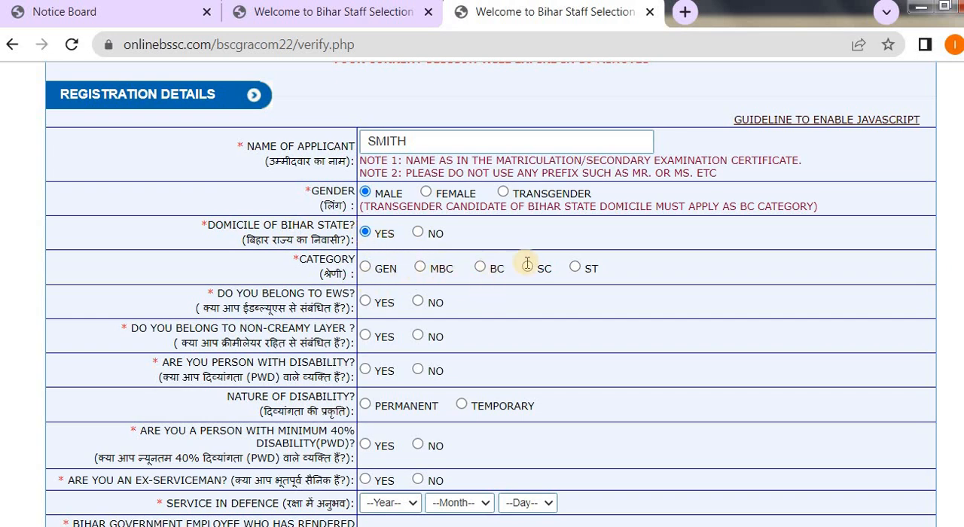
pyautogui.click(576, 267)
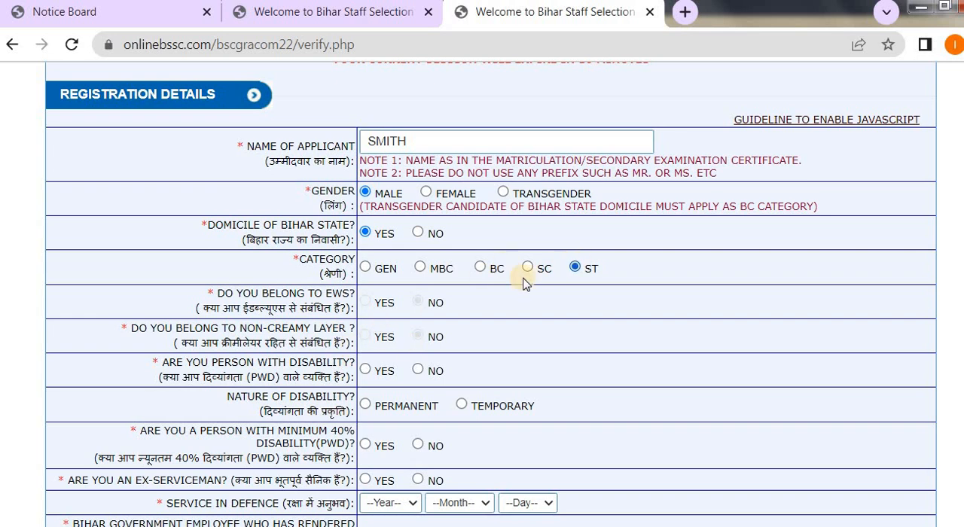
pyautogui.click(420, 267)
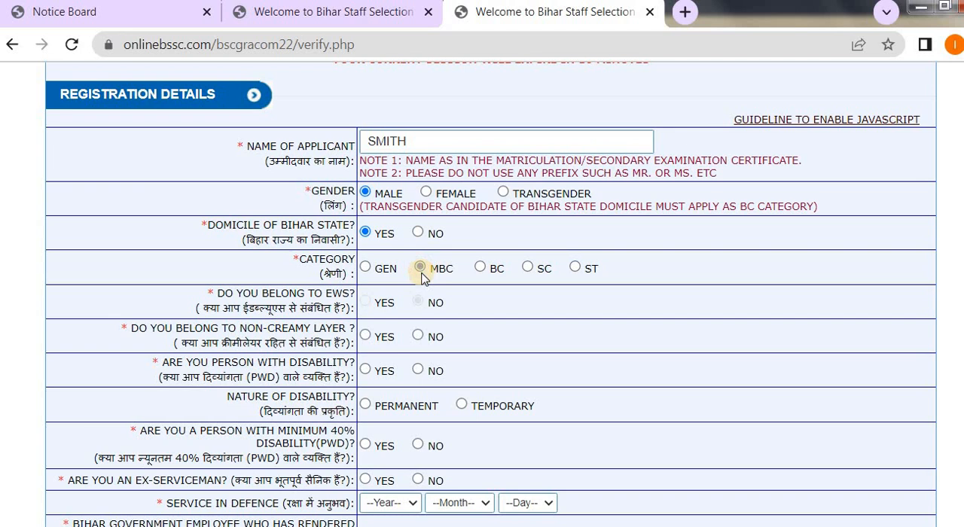
pyautogui.click(366, 337)
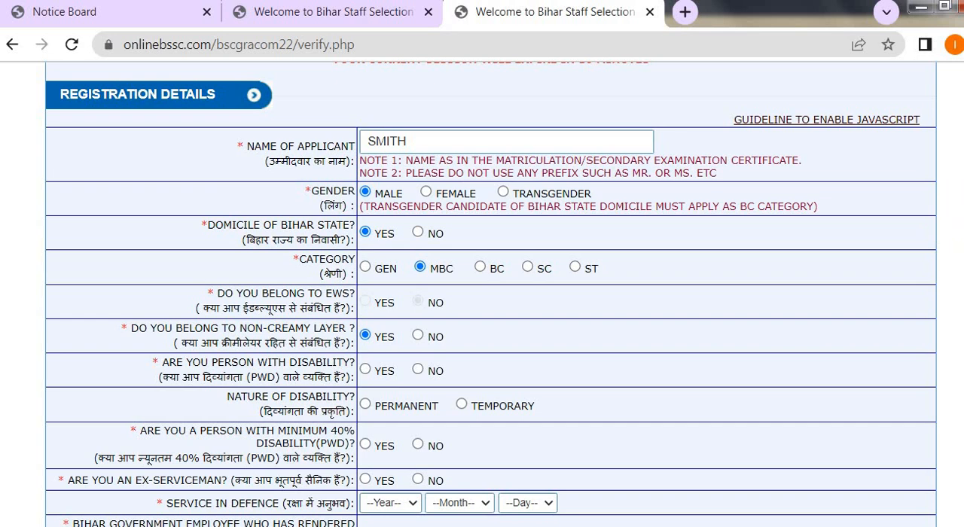
# Answer Yes to having the educational qualification required by the advertisement.
pyautogui.scroll(-1, 491, 294)
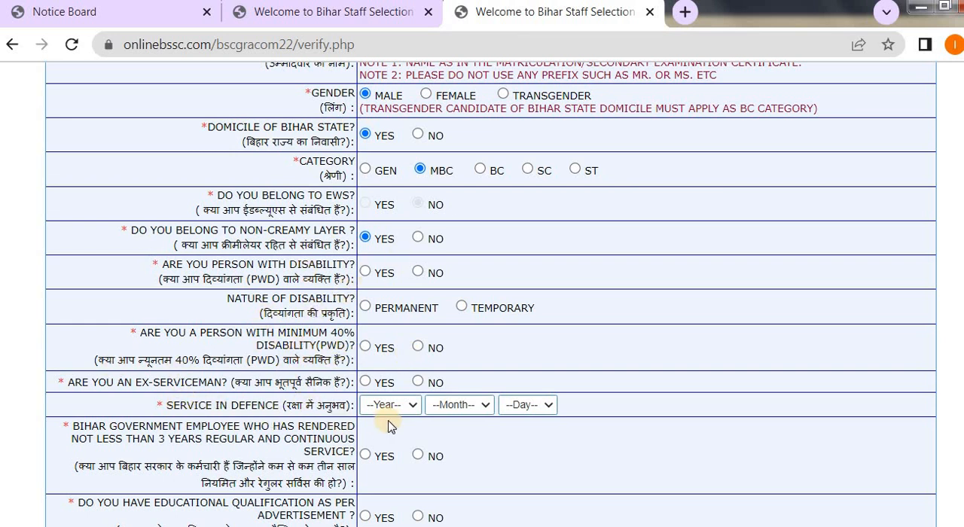
pyautogui.scroll(-3, 437, 429)
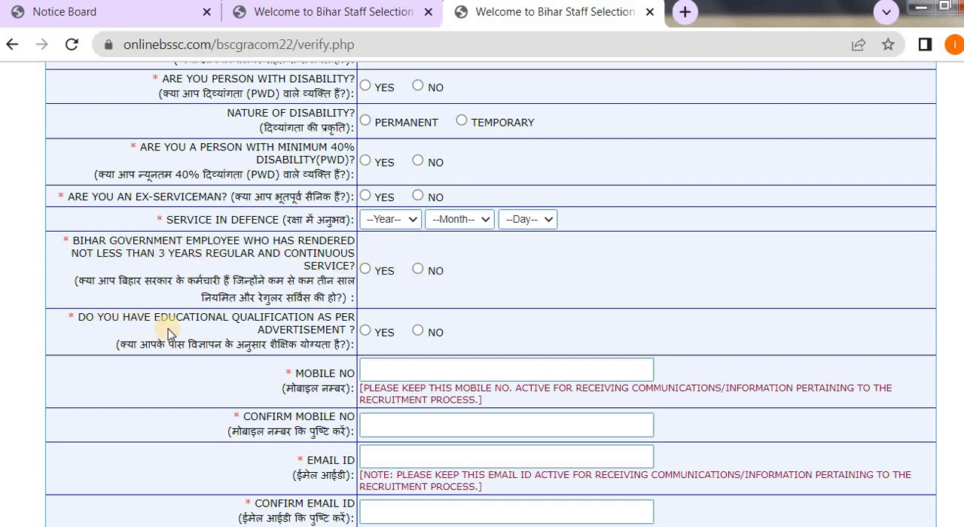
pyautogui.click(365, 332)
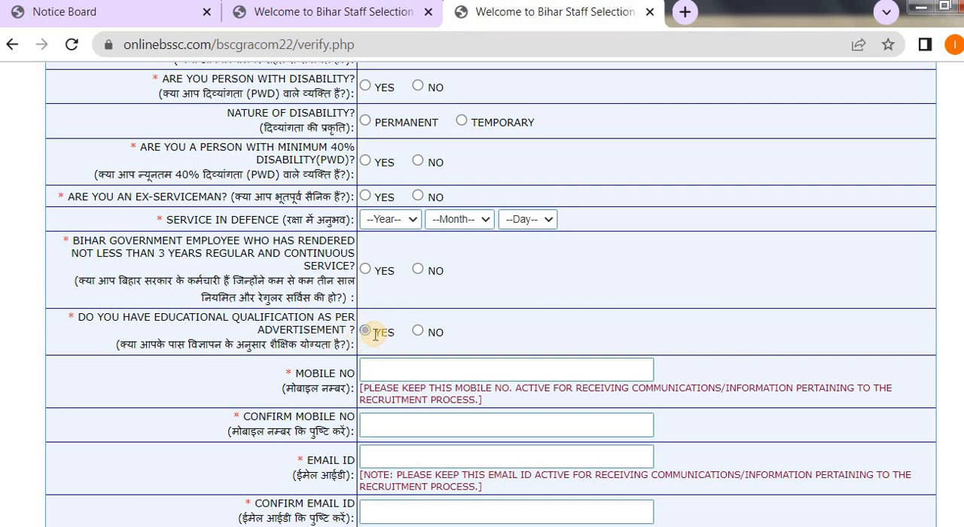
# Enter a mobile number, replace it with a different one, and repeat the new number in the confirmation field.
pyautogui.click(372, 369)
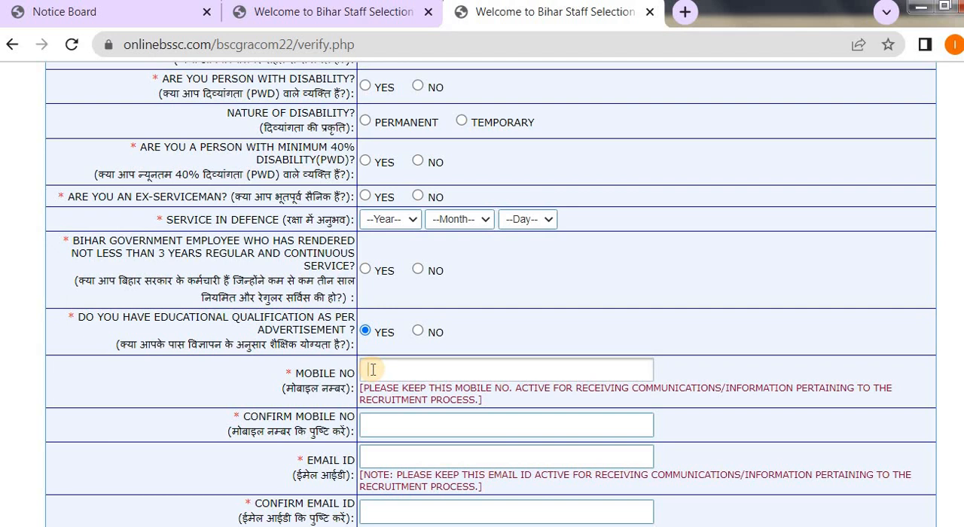
pyautogui.write('8888888888')
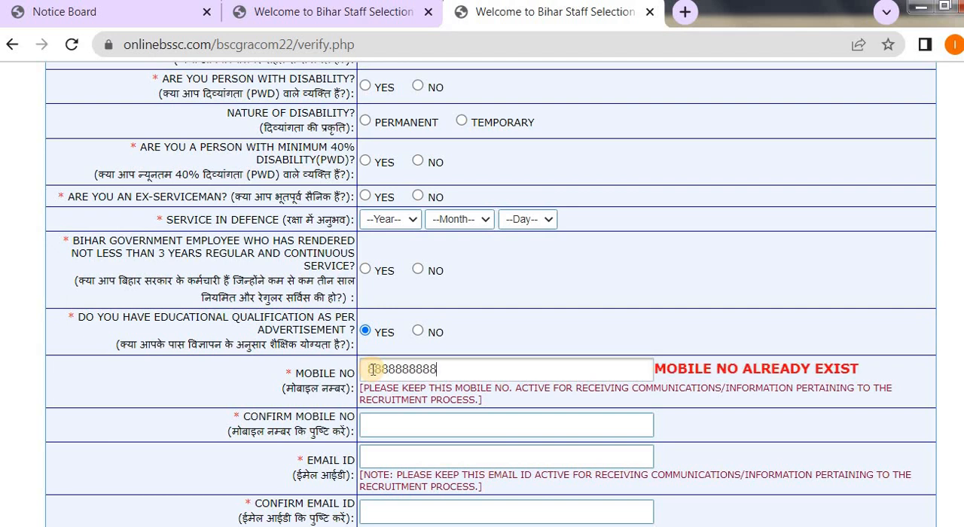
pyautogui.press('BackSpace')
pyautogui.press('BackSpace')
pyautogui.press('BackSpace')
pyautogui.press('BackSpace')
pyautogui.press('BackSpace')
pyautogui.press('BackSpace')
pyautogui.press('BackSpace')
pyautogui.press('BackSpace')
pyautogui.press('BackSpace')
pyautogui.press('BackSpace')
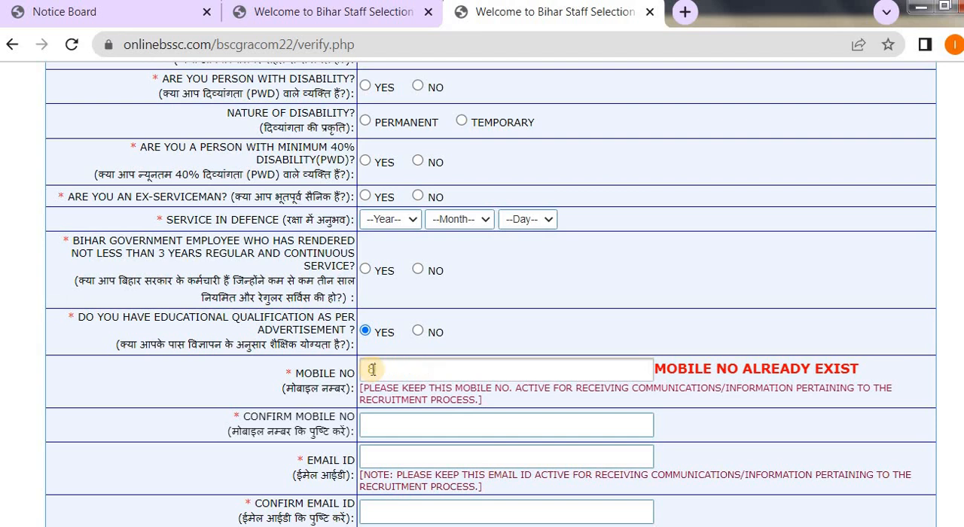
pyautogui.write('77777777')
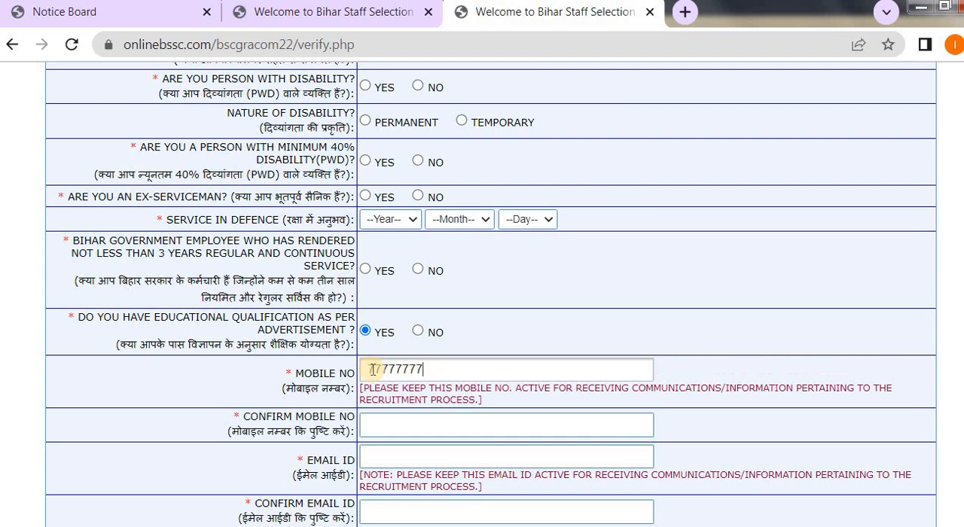
pyautogui.write('77')
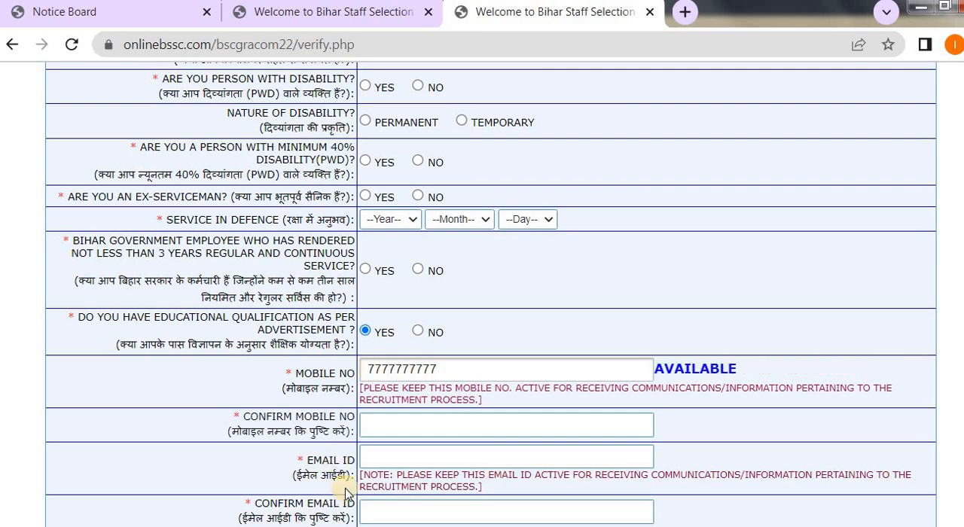
pyautogui.click(375, 427)
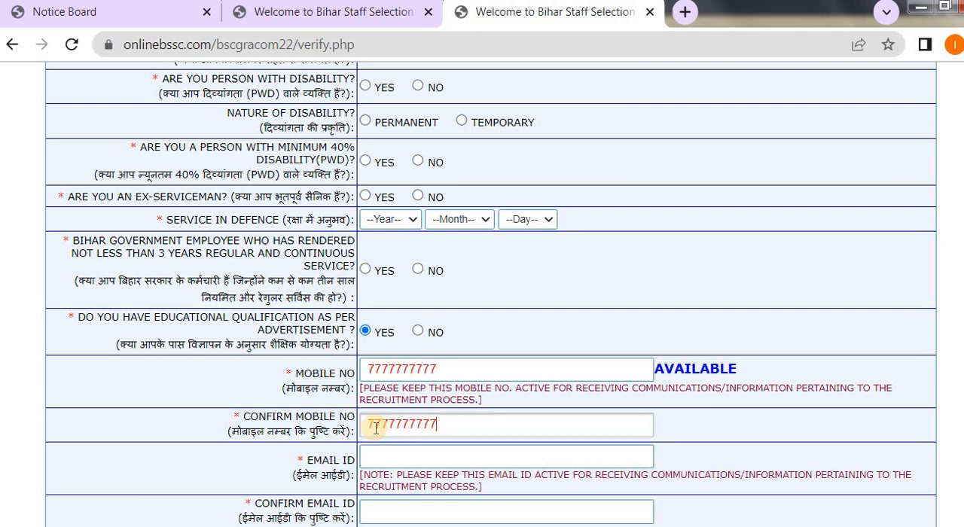
pyautogui.write('7777777777')
# Enter the applicant's e-mail address in the Email ID field.
pyautogui.click(395, 452)
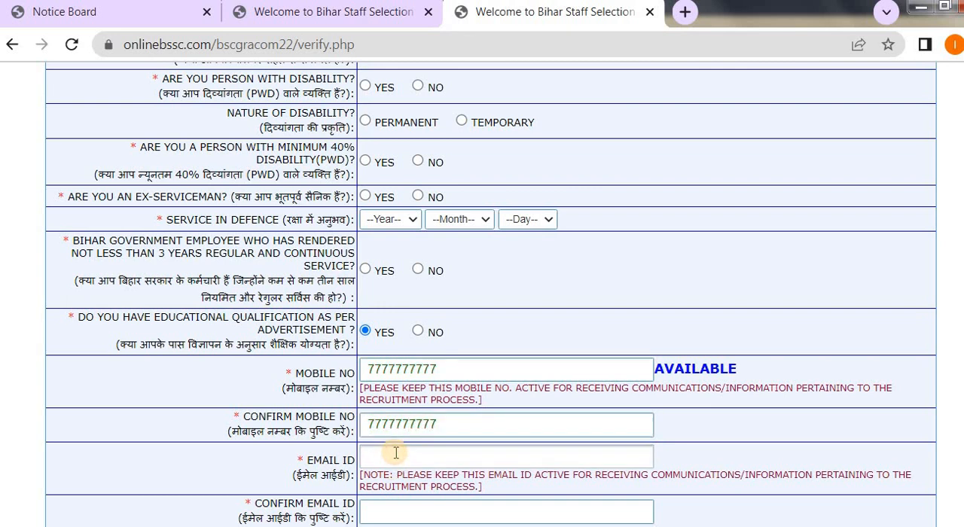
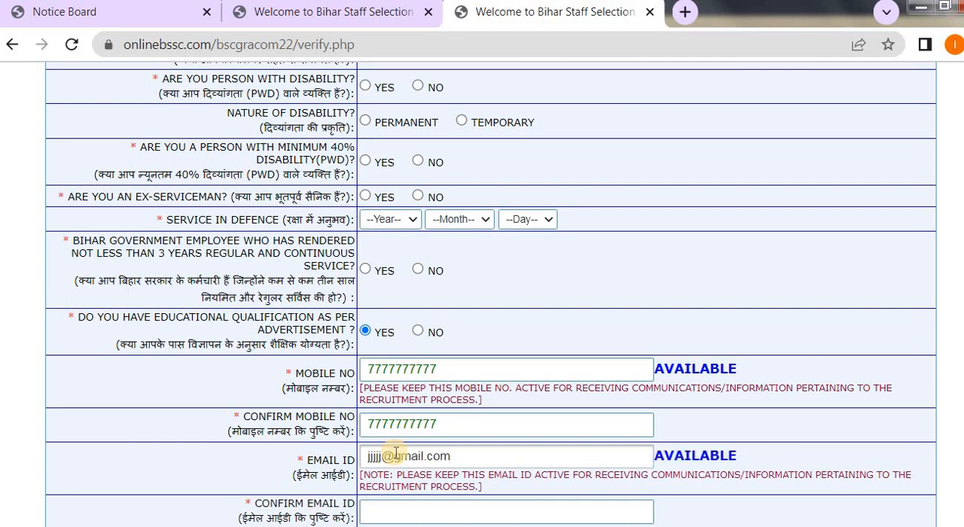
pyautogui.scroll(-1, 651, 395)
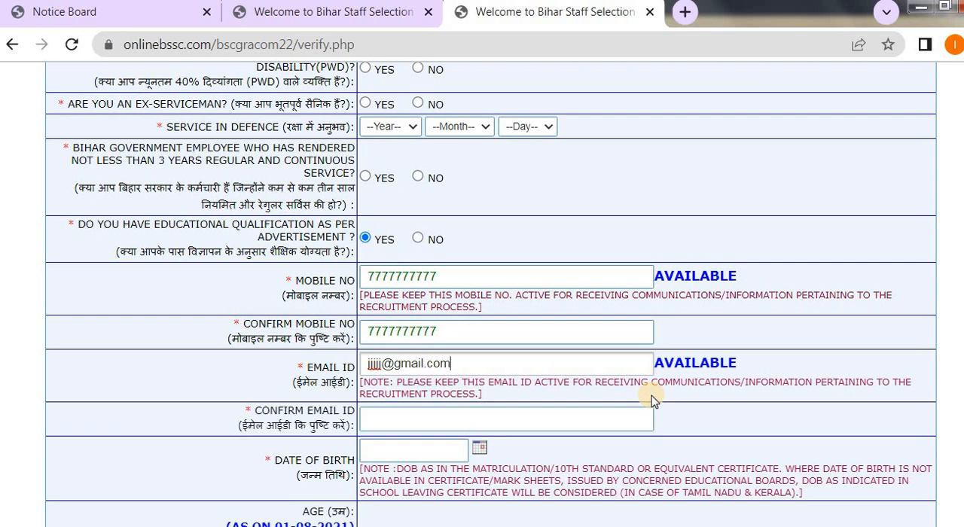
# Repeat the e-mail address in the Confirm Email ID field and pick the applicant's date of birth from the calendar.
pyautogui.click(409, 427)
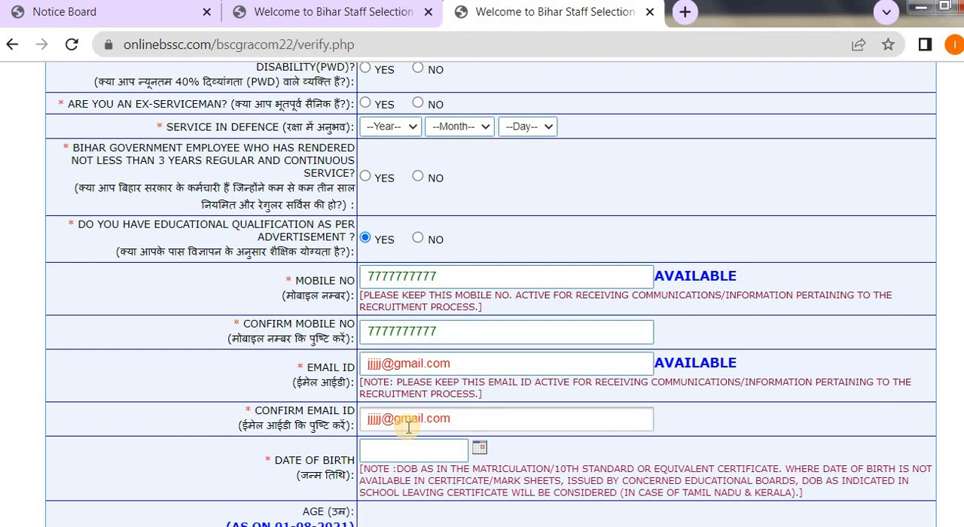
pyautogui.click(480, 449)
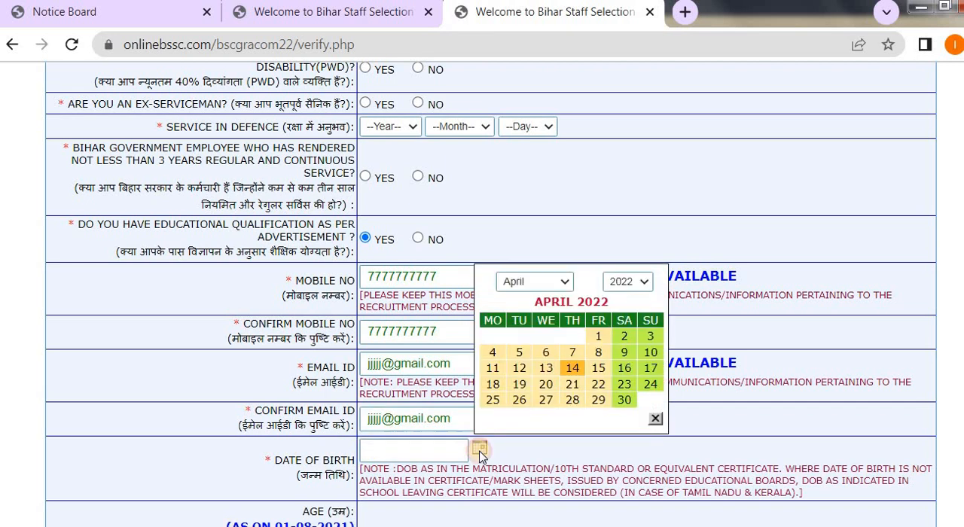
pyautogui.click(645, 281)
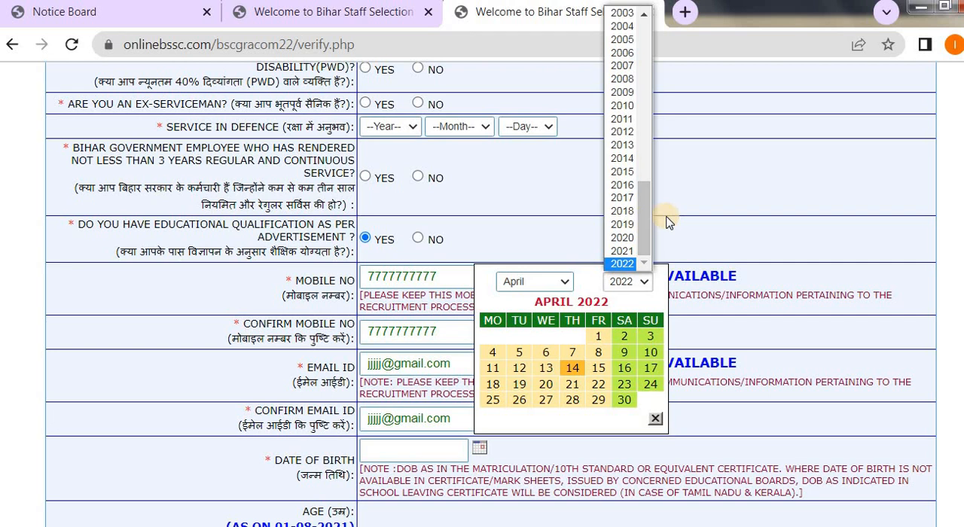
pyautogui.moveTo(643, 216); pyautogui.dragTo(643, 154)
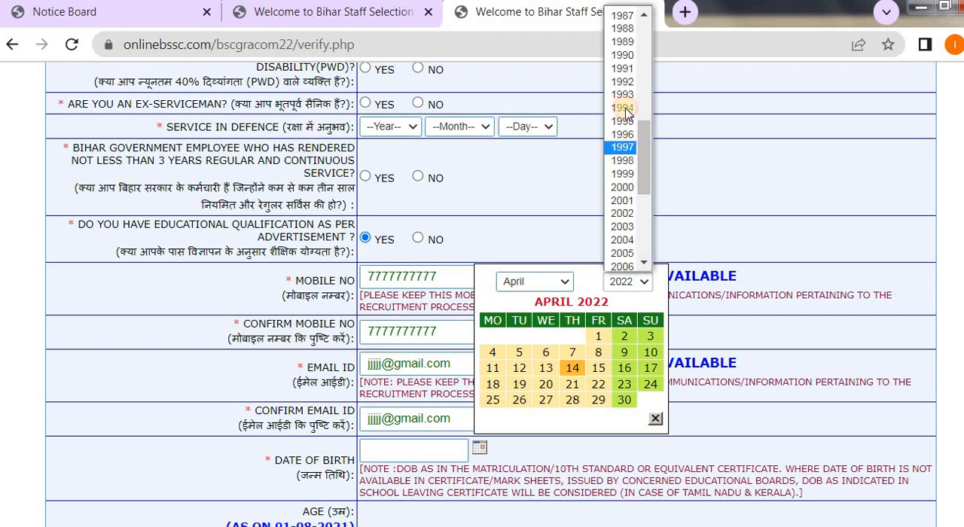
pyautogui.click(622, 55)
pyautogui.click(545, 384)
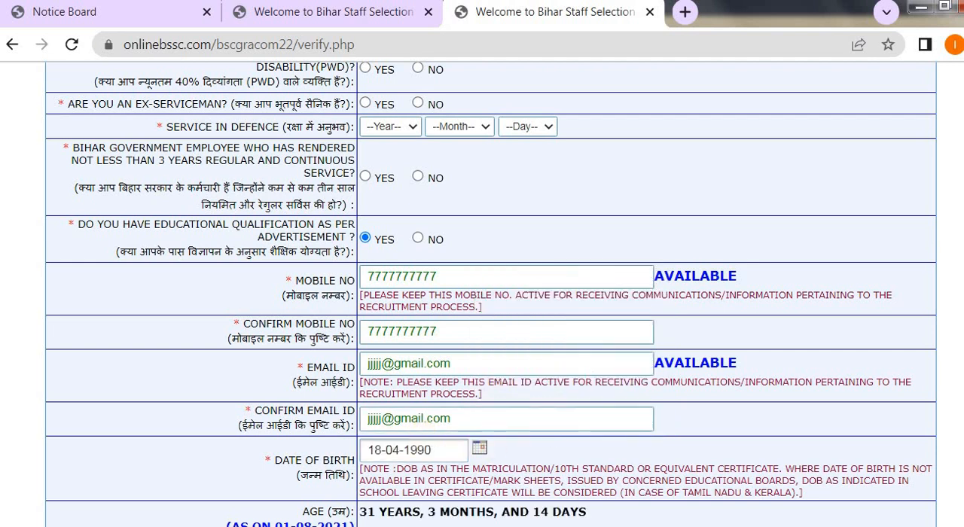
# Enter the displayed captcha code and try to save the registration form.
pyautogui.scroll(-3, 865, 351)
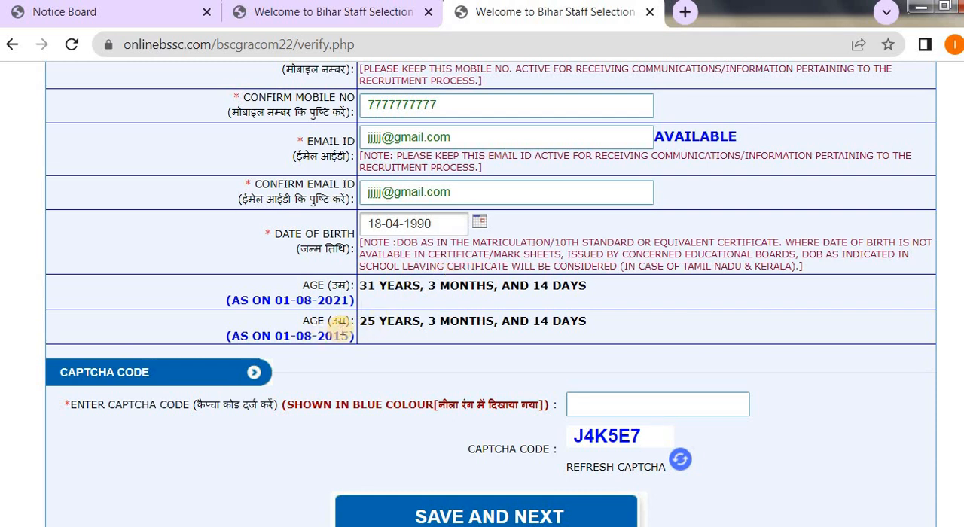
pyautogui.click(618, 399)
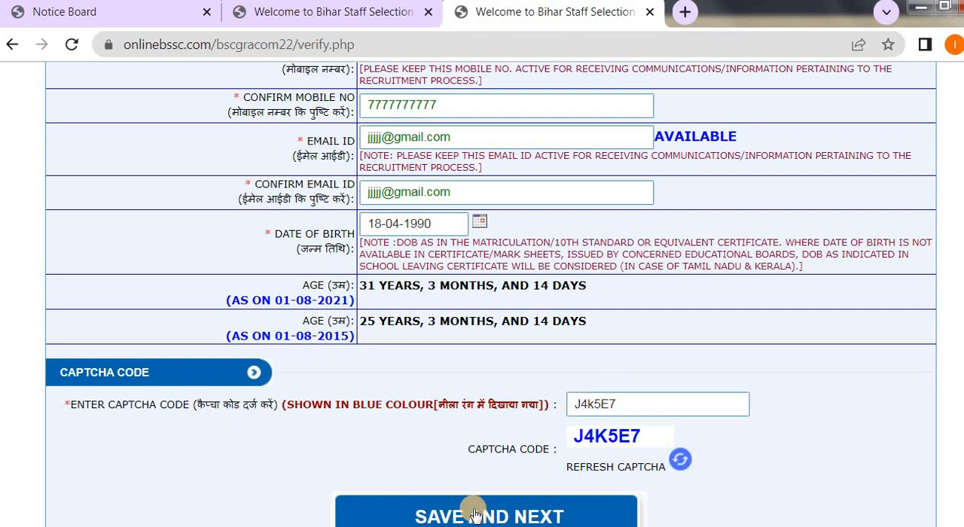
pyautogui.click(474, 515)
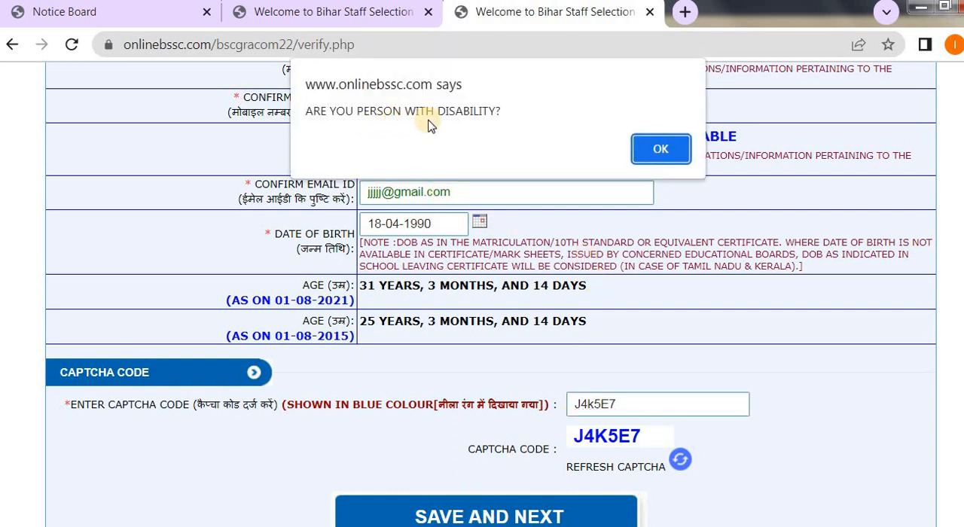
pyautogui.click(660, 149)
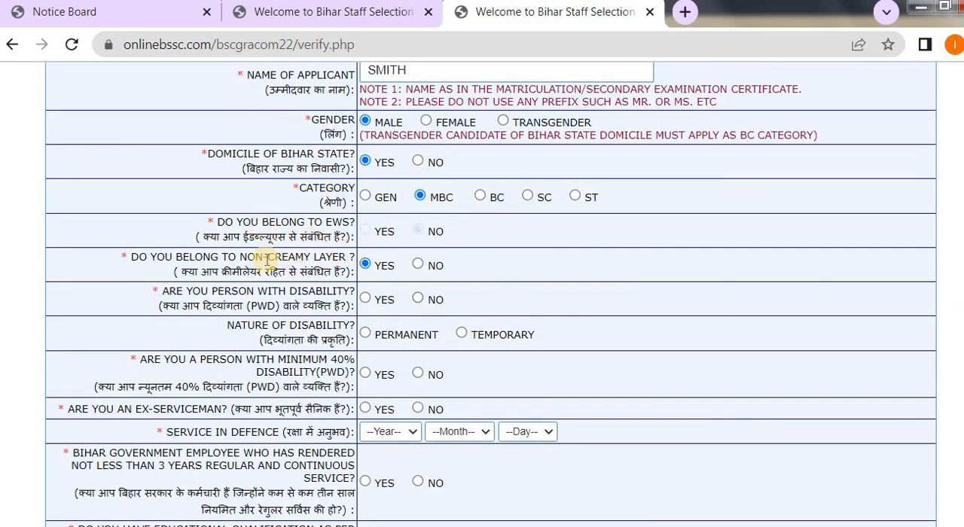
# Answer No to being a person with disability and try to save the form again.
pyautogui.click(418, 298)
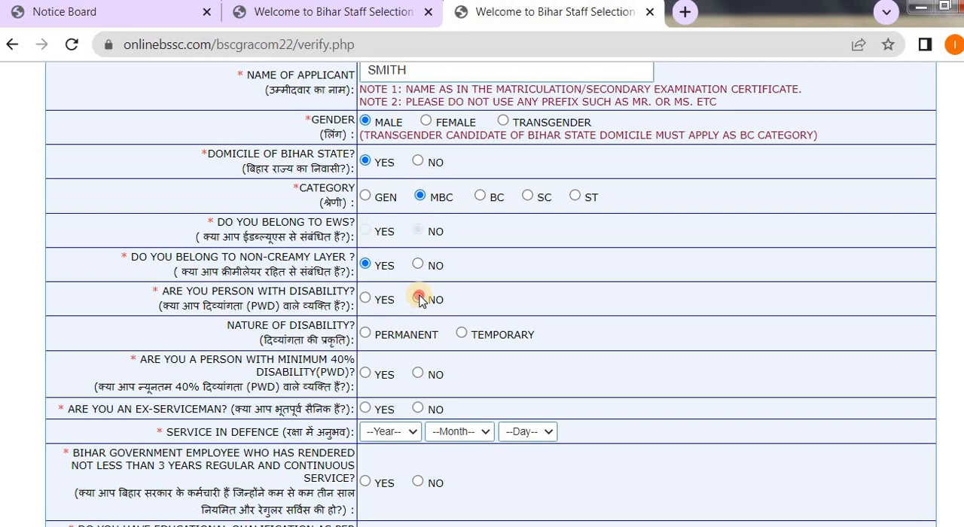
pyautogui.scroll(-3, 725, 388)
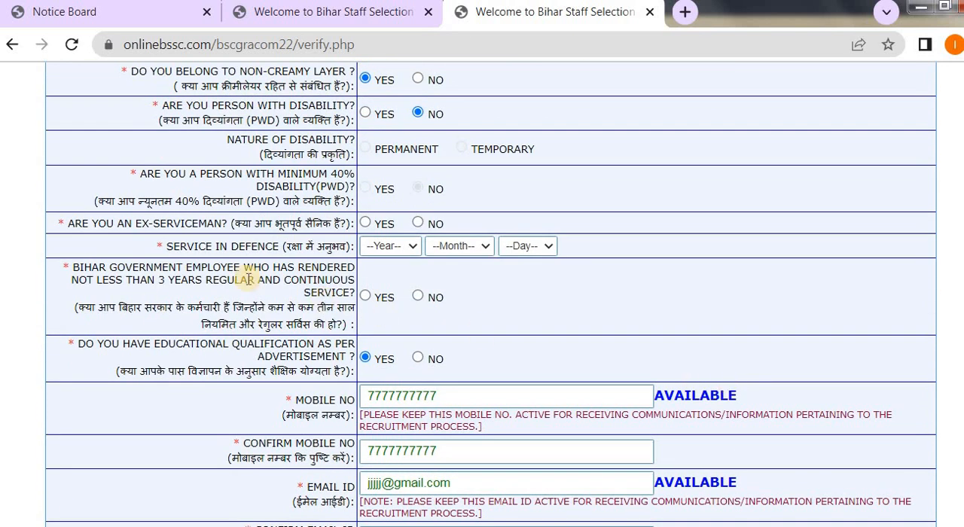
pyautogui.scroll(-3, 482, 352)
pyautogui.scroll(-3, 499, 497)
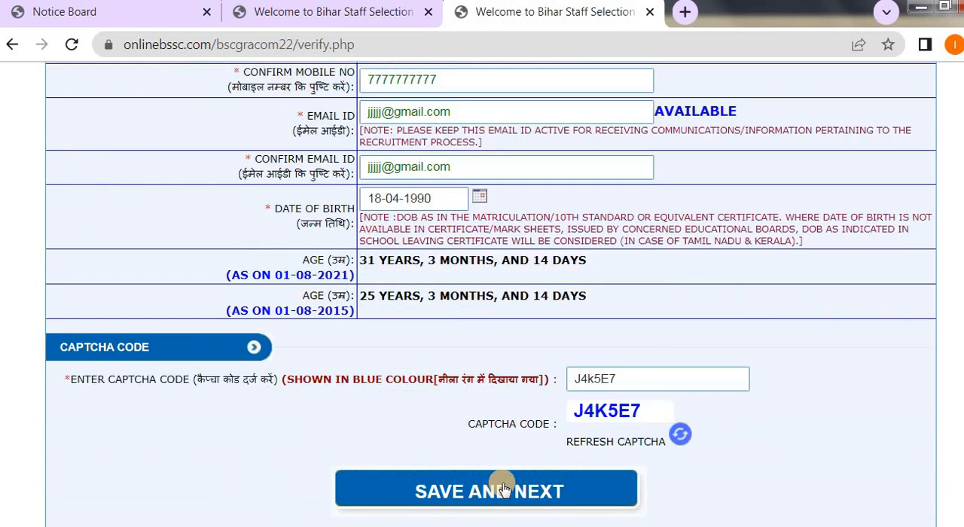
pyautogui.click(480, 492)
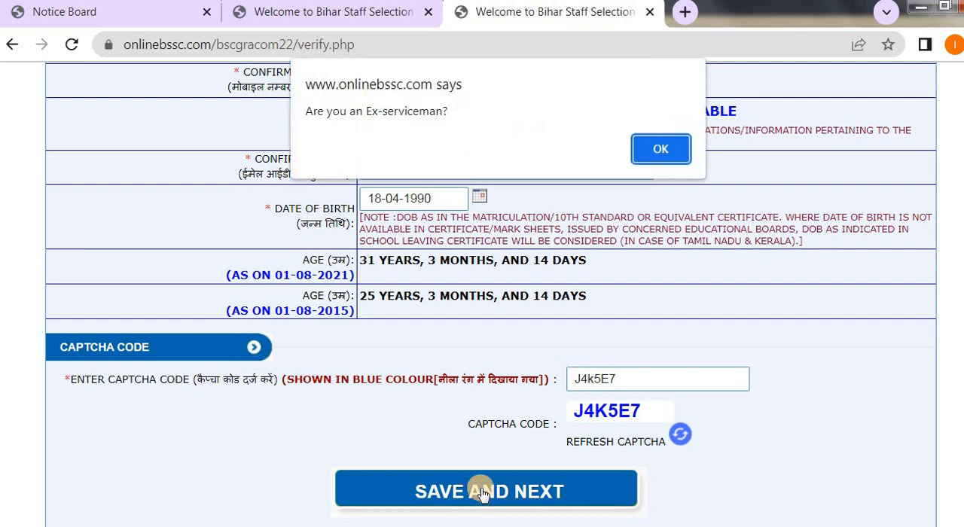
pyautogui.click(647, 147)
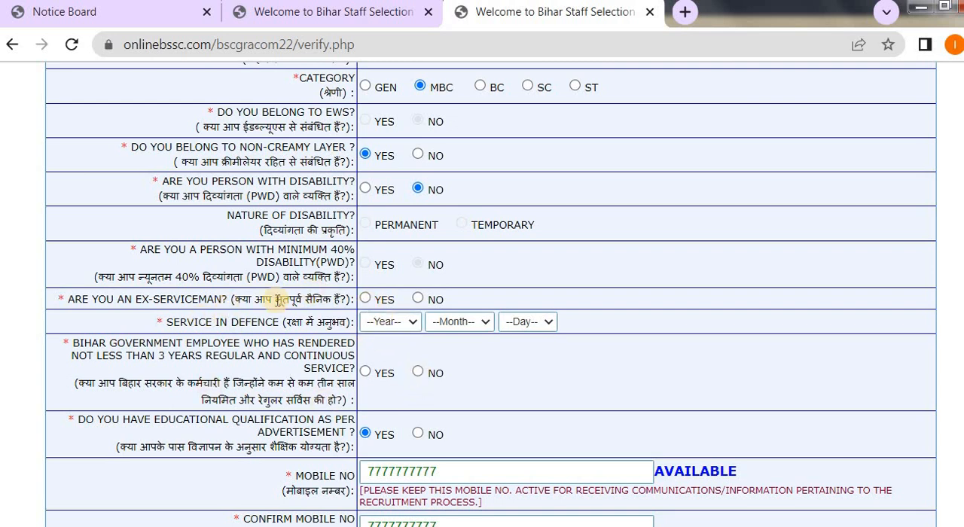
# Answer No to being an ex-serviceman and try to save the form.
pyautogui.click(419, 300)
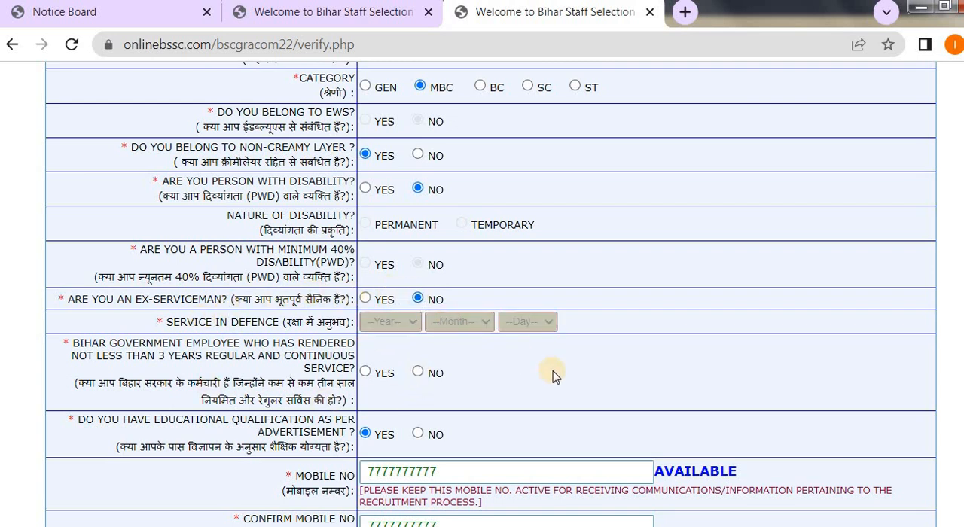
pyautogui.scroll(-5, 551, 372)
pyautogui.scroll(-2, 637, 478)
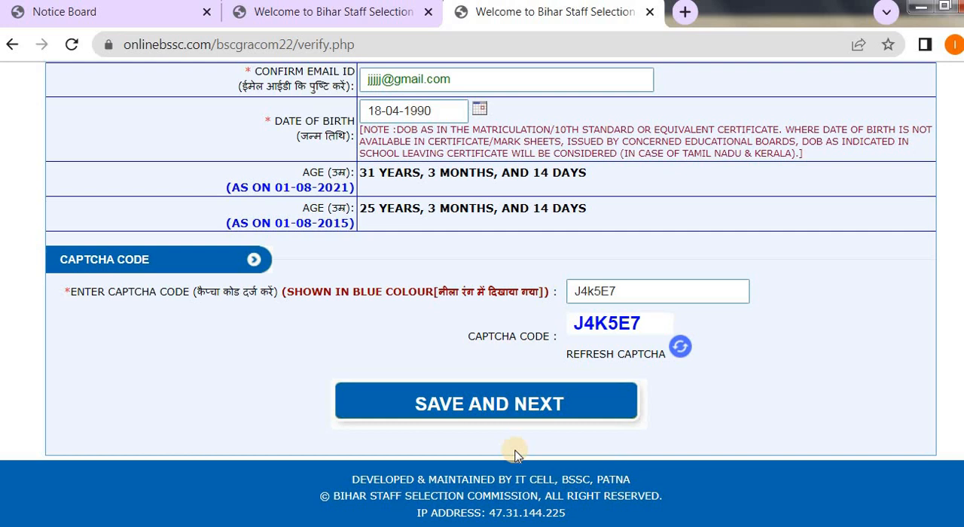
pyautogui.click(482, 402)
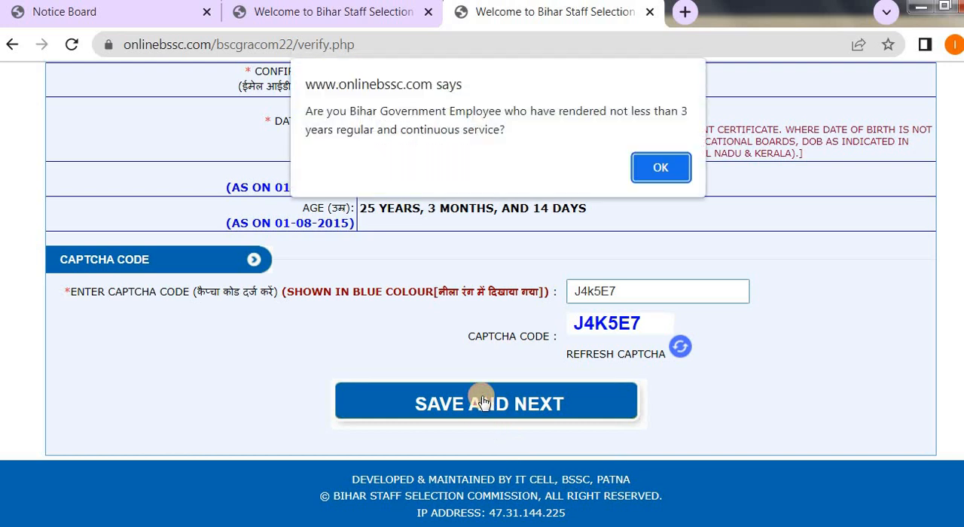
pyautogui.click(660, 167)
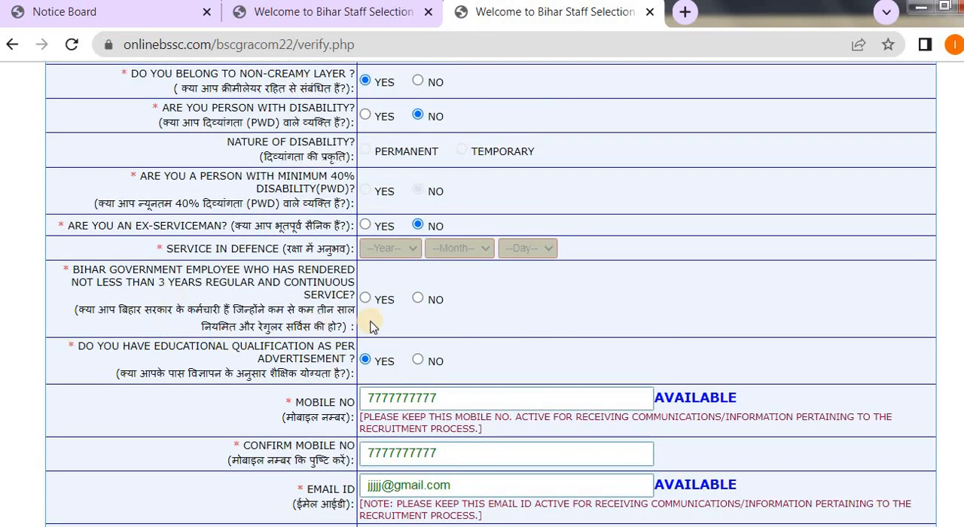
# Answer No to being a Bihar Government employee with at least 3 years of service and try to save the form.
pyautogui.click(418, 299)
pyautogui.scroll(-4, 493, 366)
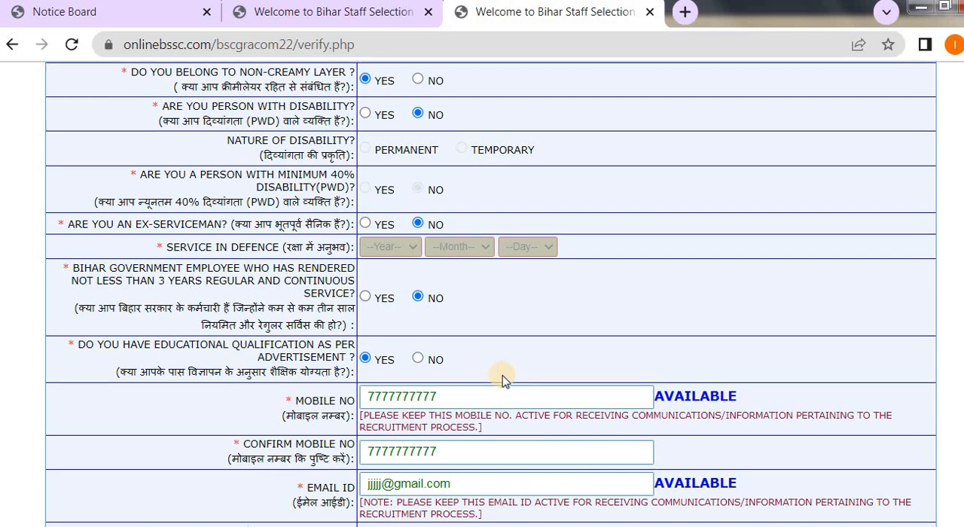
pyautogui.scroll(-1, 505, 380)
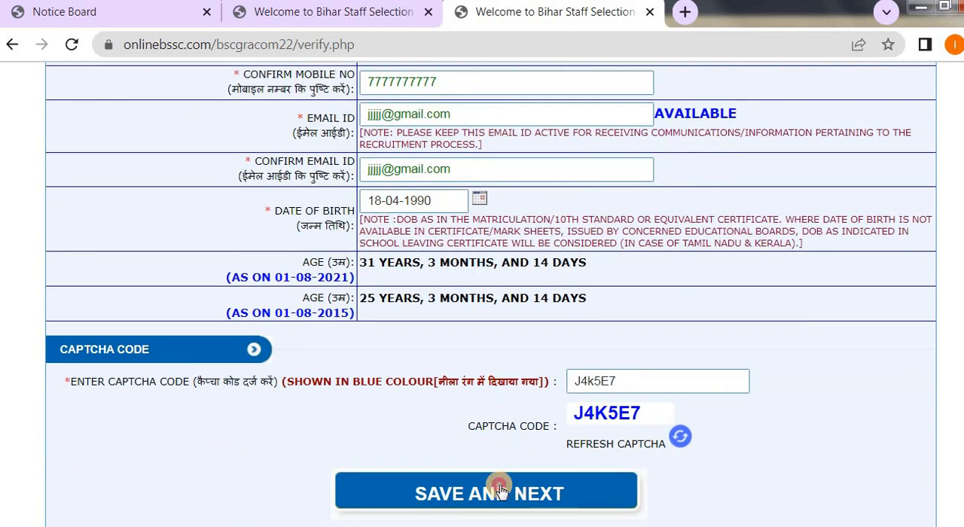
pyautogui.click(502, 490)
pyautogui.click(660, 148)
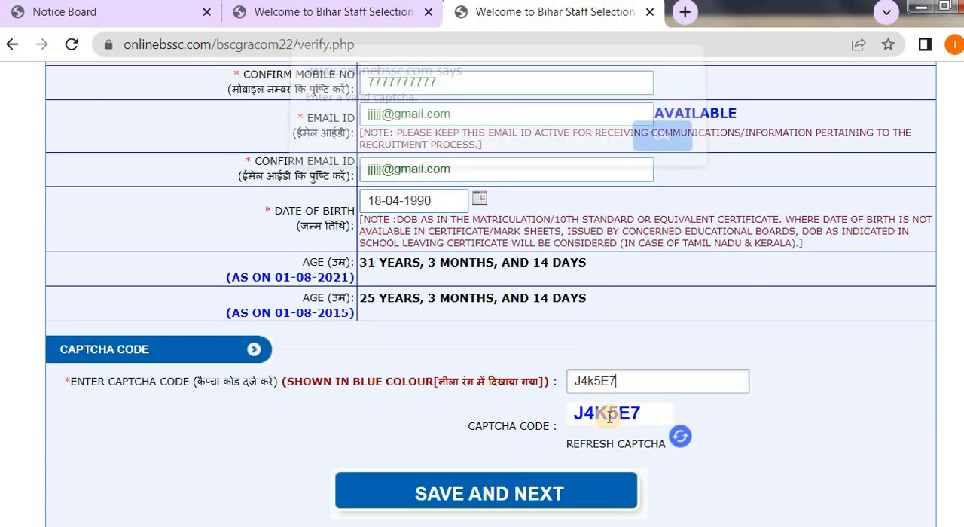
# Correct the letter case in the captcha code, save the form and confirm the submission of the personal details.
pyautogui.click(593, 382)
pyautogui.press('BackSpace')
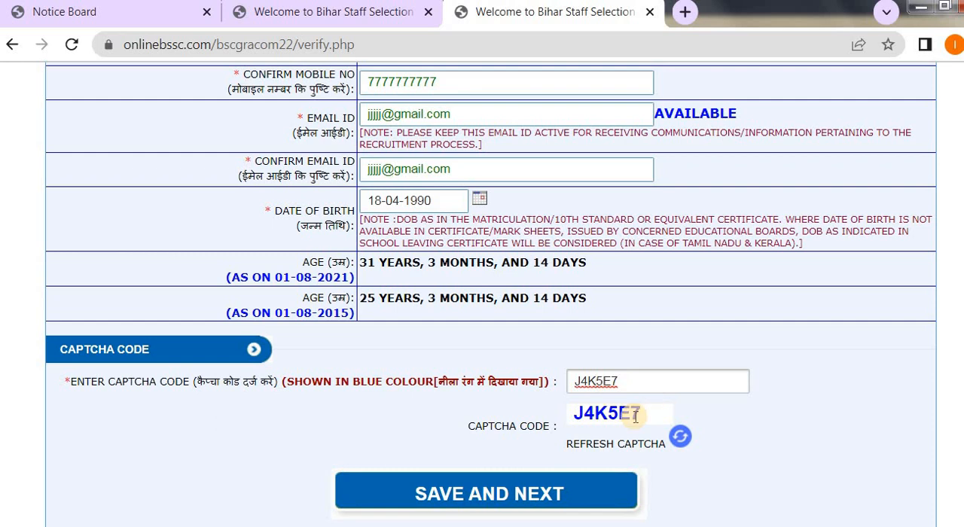
pyautogui.click(465, 491)
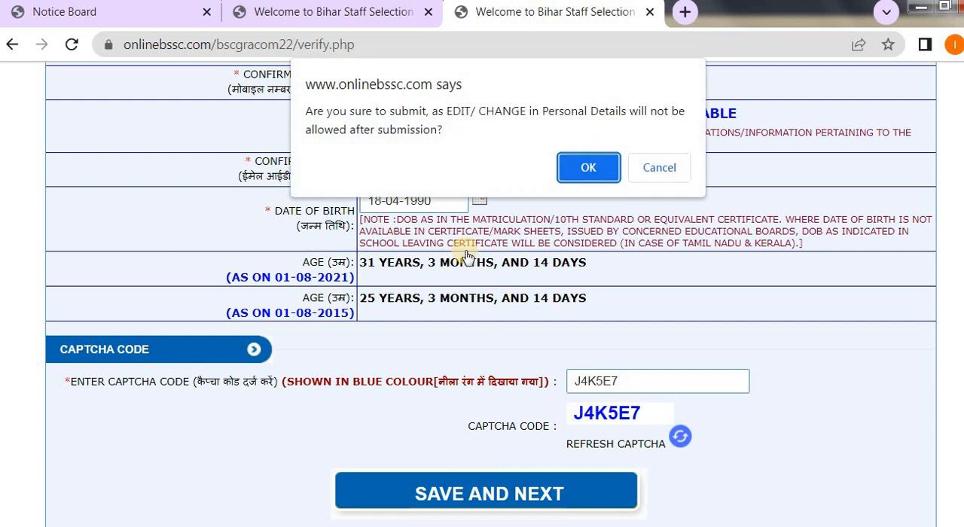
pyautogui.click(572, 172)
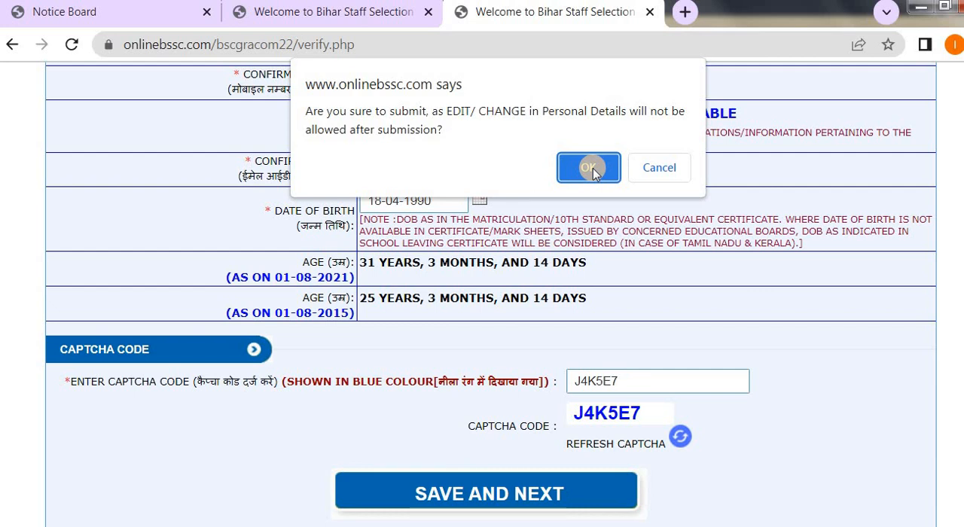
pyautogui.click(574, 172)
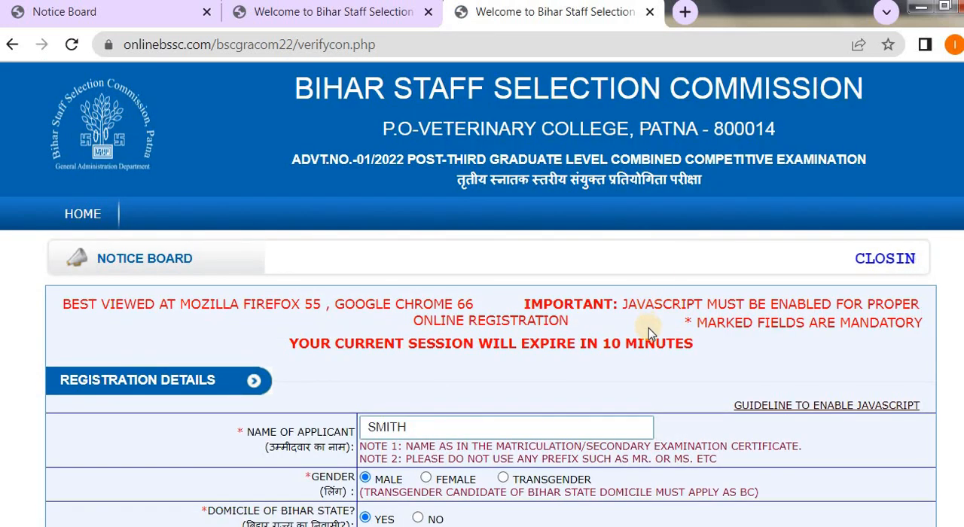
pyautogui.scroll(-1, 648, 332)
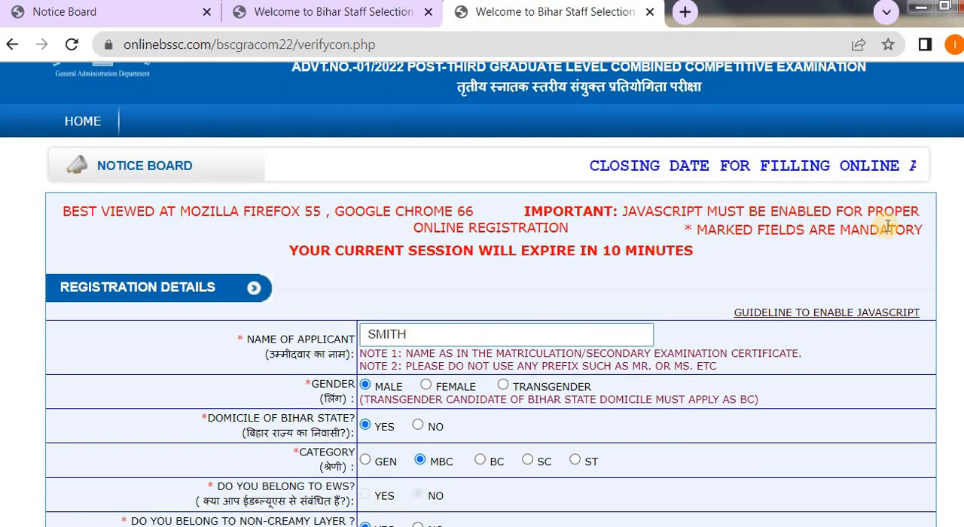
pyautogui.click(858, 44)
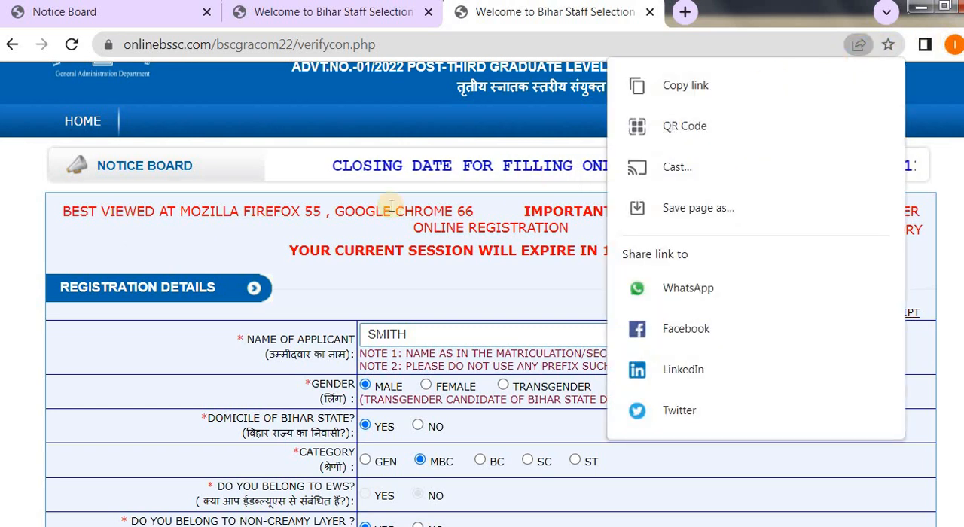
pyautogui.click(291, 247)
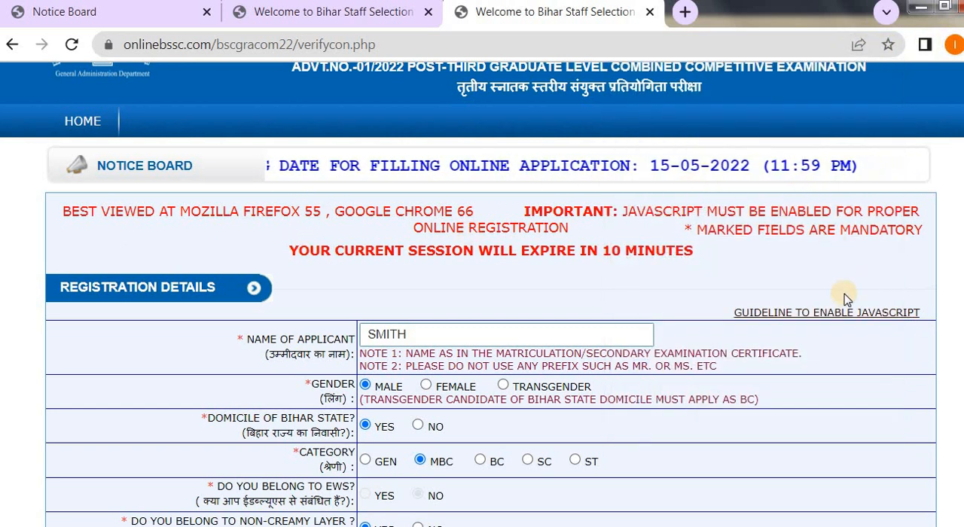
# Open the guideline to enable JavaScript, look through the instructions for each browser and close its window.
pyautogui.click(791, 315)
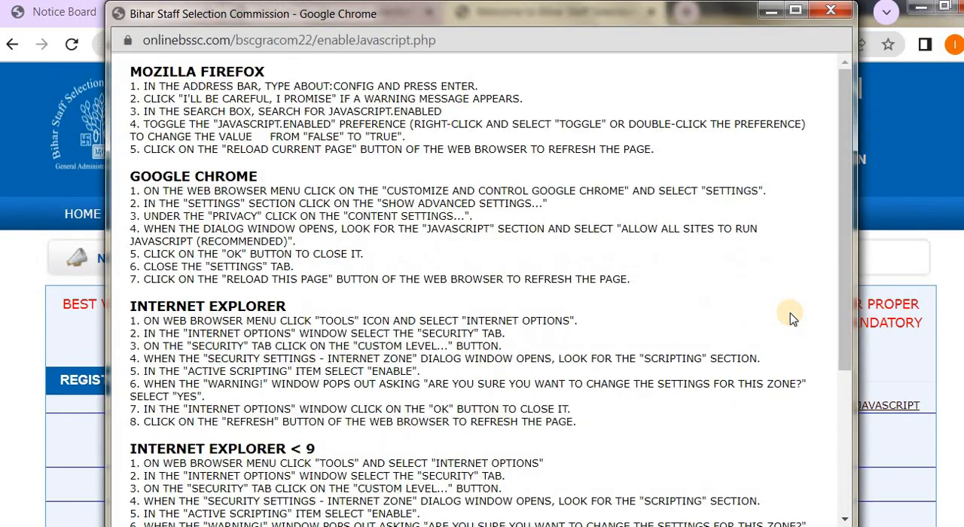
pyautogui.scroll(-3, 759, 321)
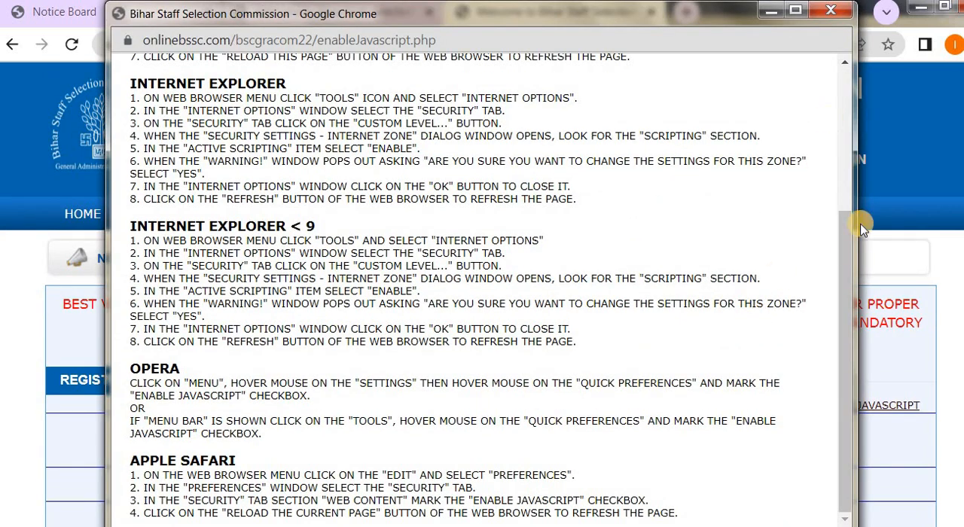
pyautogui.moveTo(847, 247); pyautogui.dragTo(849, 34)
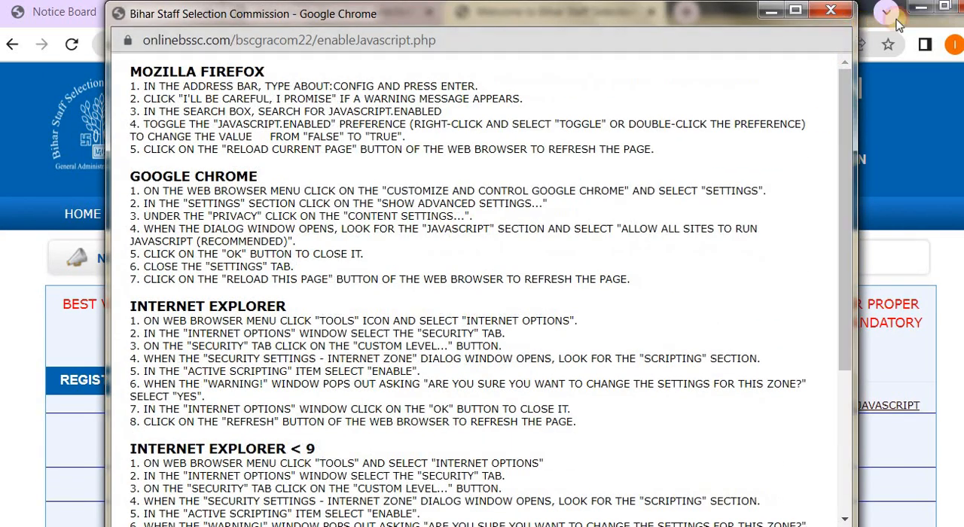
pyautogui.click(830, 10)
# Review the registration details on the confirmation page, from the applicant's name down to the date of birth and age.
pyautogui.scroll(-10, 482, 294)
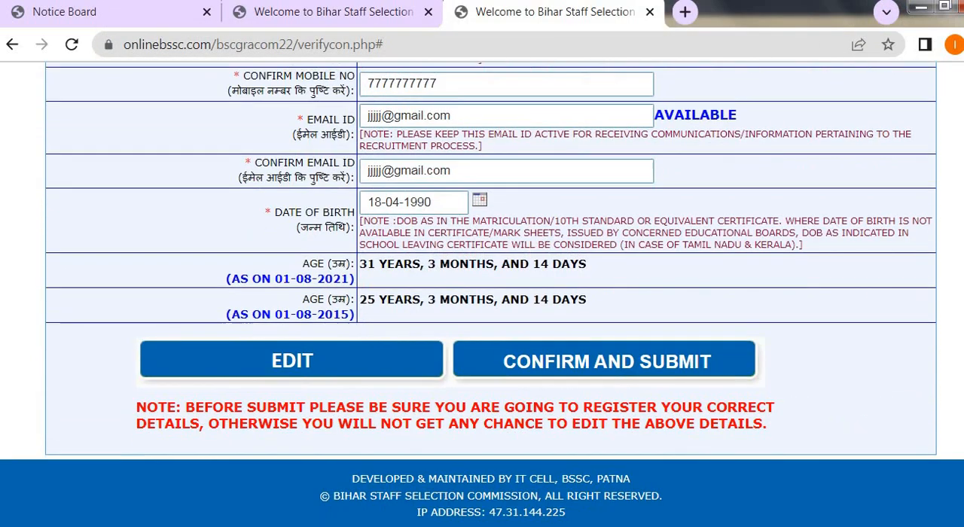
pyautogui.scroll(10, 482, 294)
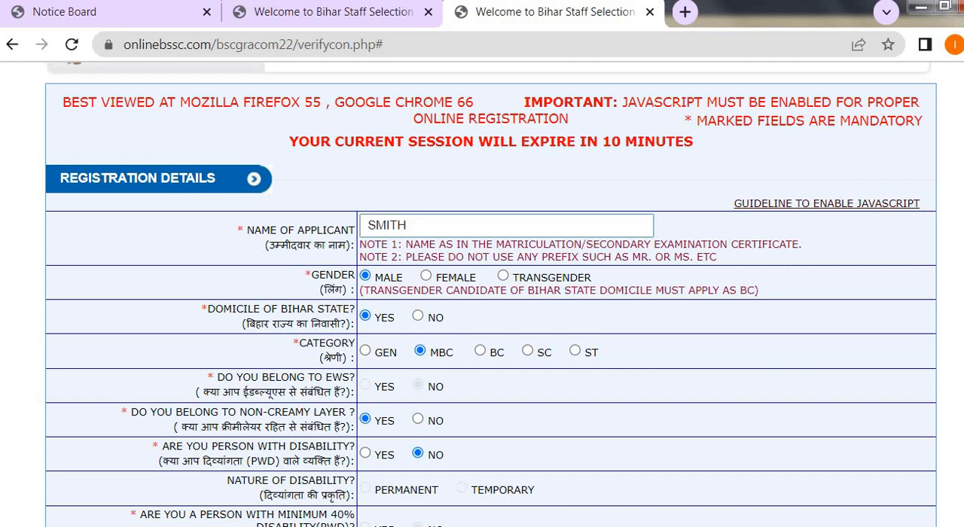
pyautogui.scroll(1, 482, 295)
pyautogui.scroll(-2, 481, 294)
pyautogui.scroll(2, 482, 295)
pyautogui.scroll(-1, 482, 295)
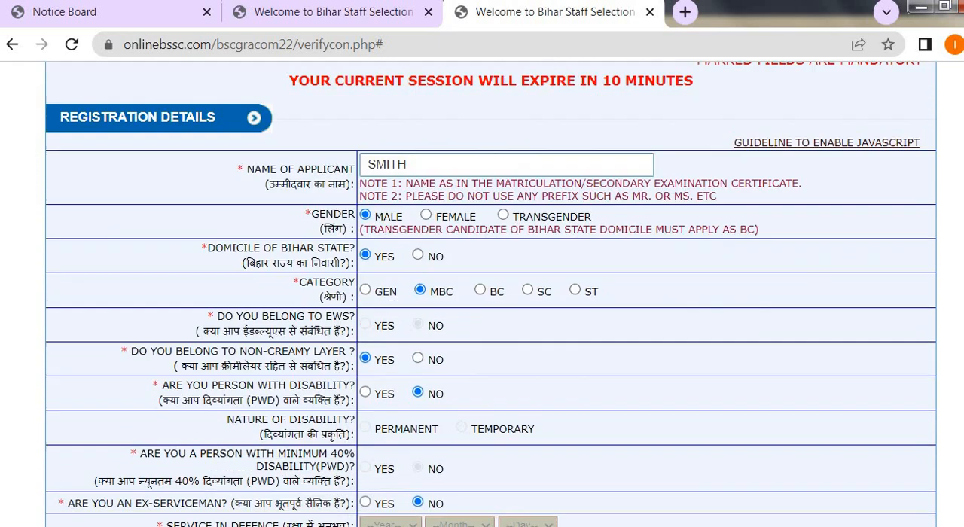
pyautogui.scroll(-9, 482, 294)
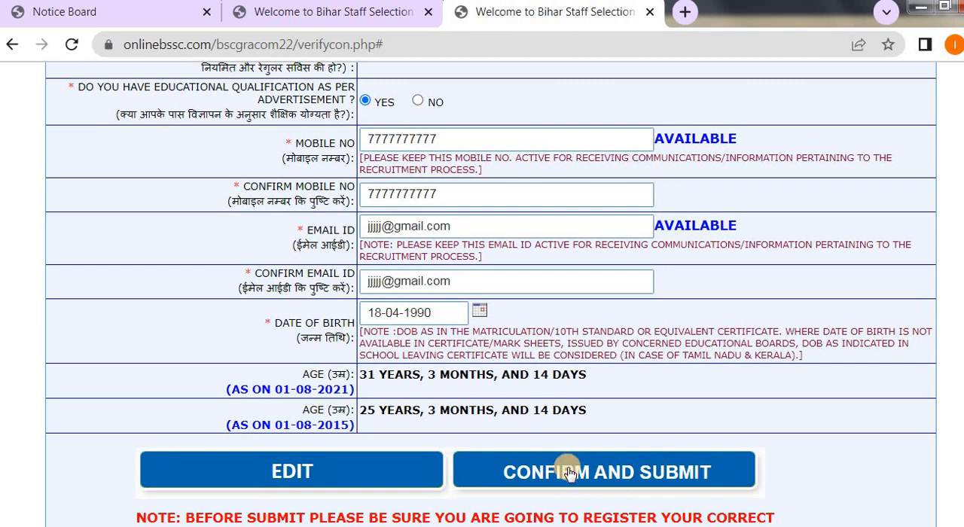
# Confirm and submit the reviewed registration details, accepting that the personal details cannot be edited after submission.
pyautogui.click(571, 473)
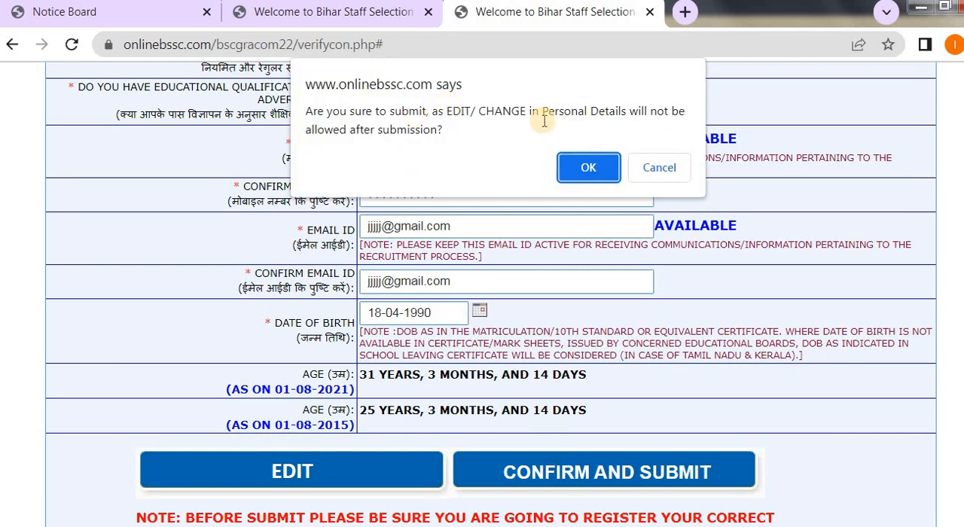
pyautogui.click(578, 167)
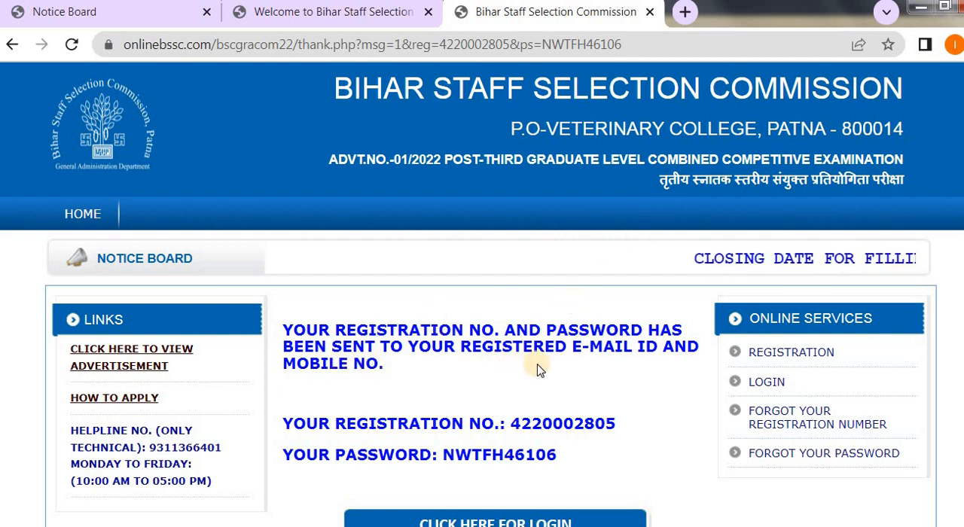
pyautogui.scroll(-2, 653, 371)
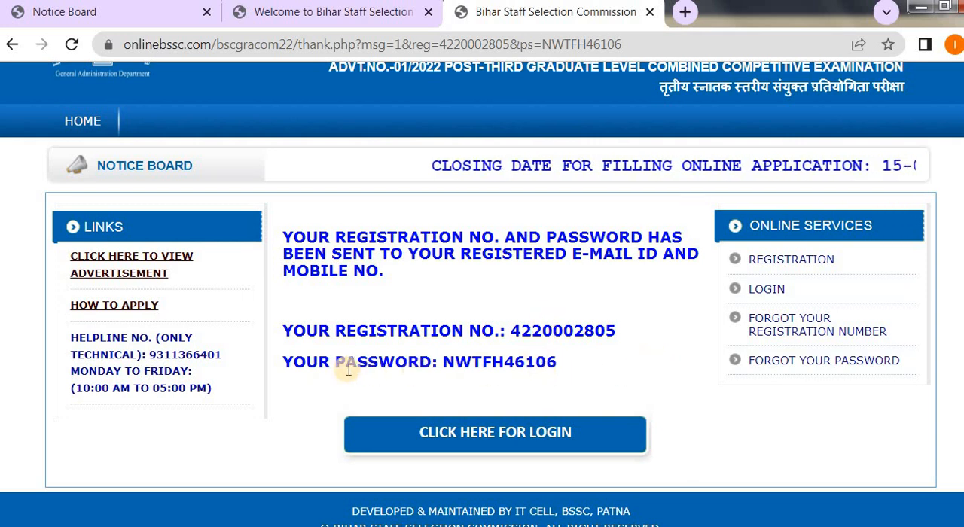
# Copy the issued registration number, open the login page in a new tab and paste it as the registration number.
pyautogui.doubleClick(549, 330)
pyautogui.hotkey('ctrl', 'c')
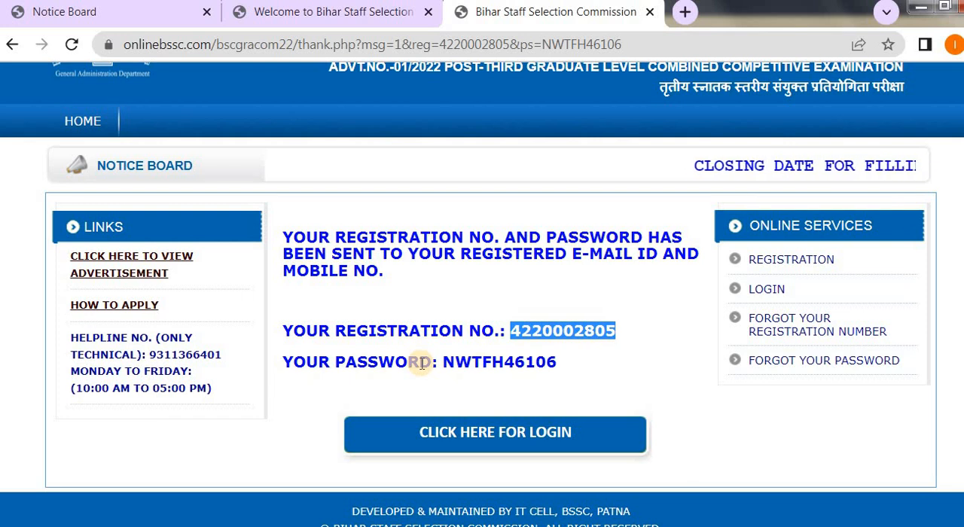
pyautogui.rightClick(769, 292)
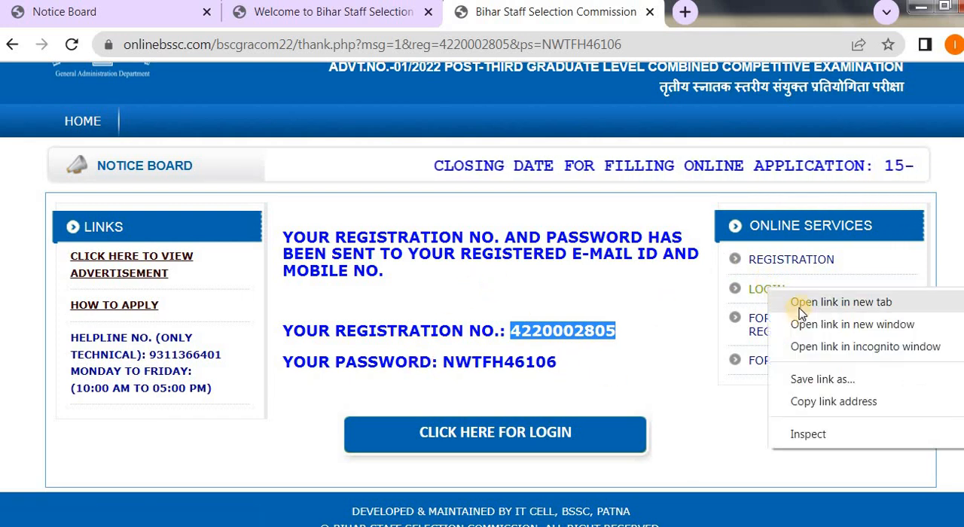
pyautogui.click(817, 302)
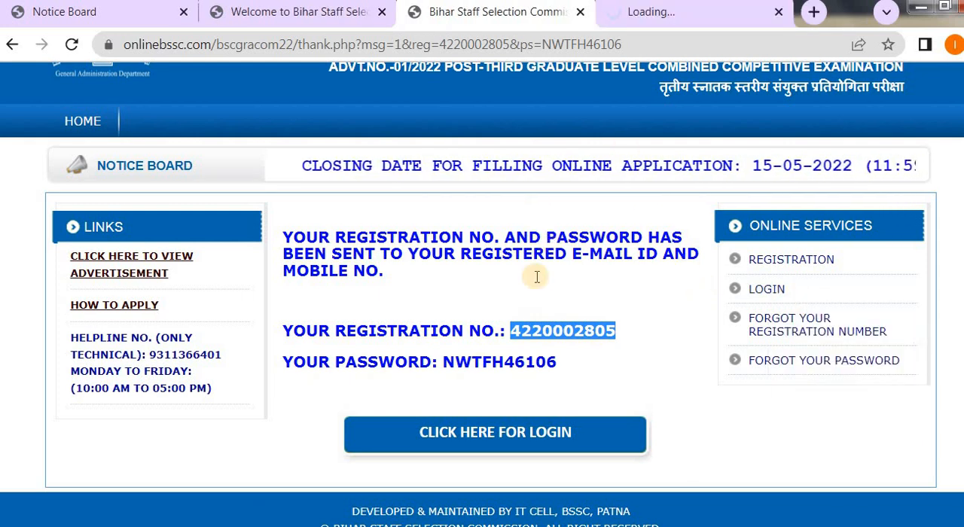
pyautogui.click(672, 13)
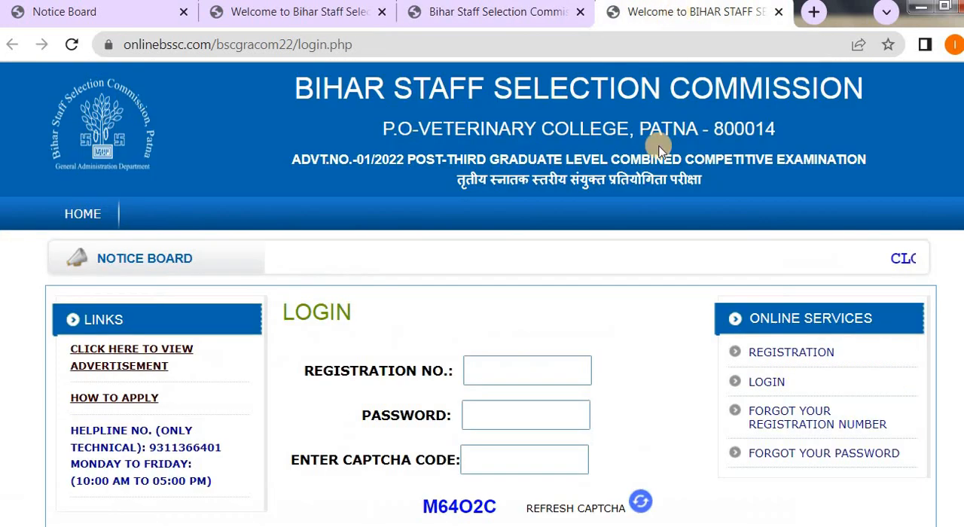
pyautogui.click(499, 370)
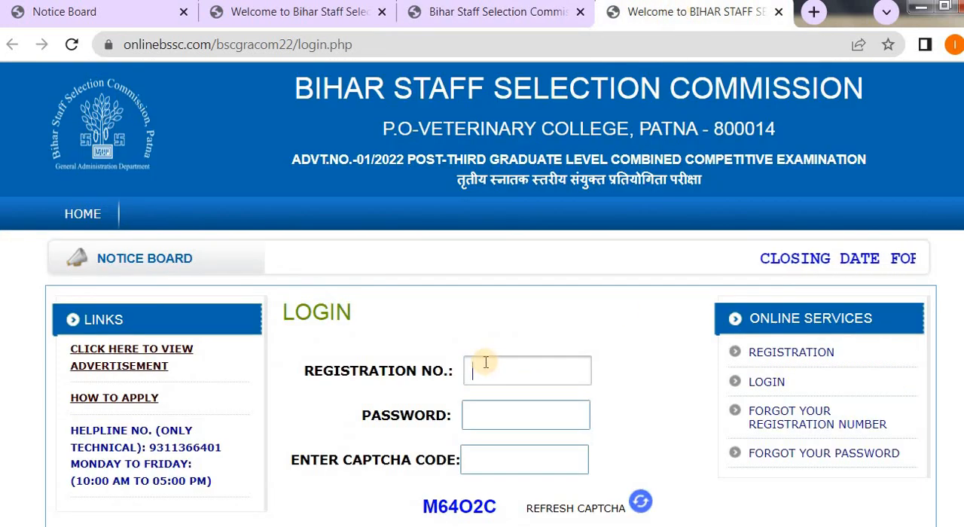
pyautogui.hotkey('ctrl', 'v')
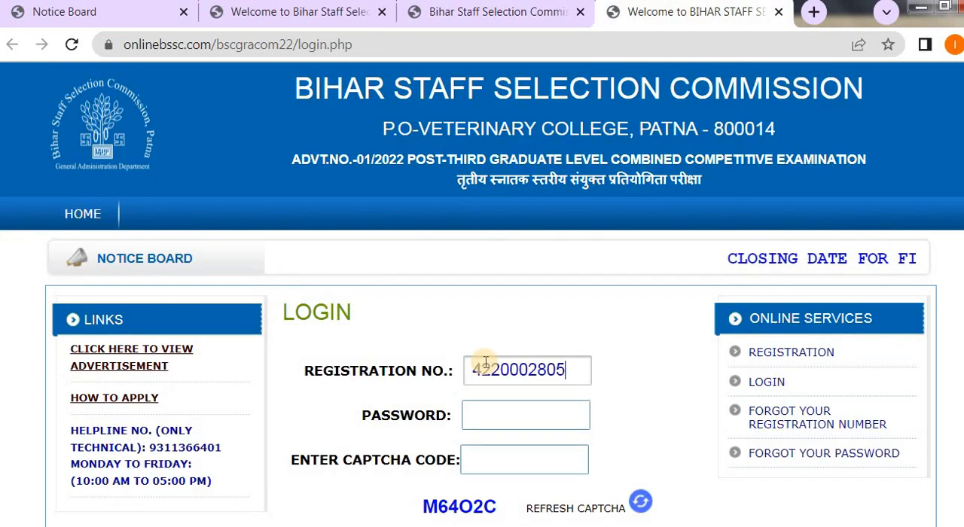
# Copy the issued password from the registration confirmation page and paste it into the login form's password field.
pyautogui.click(491, 21)
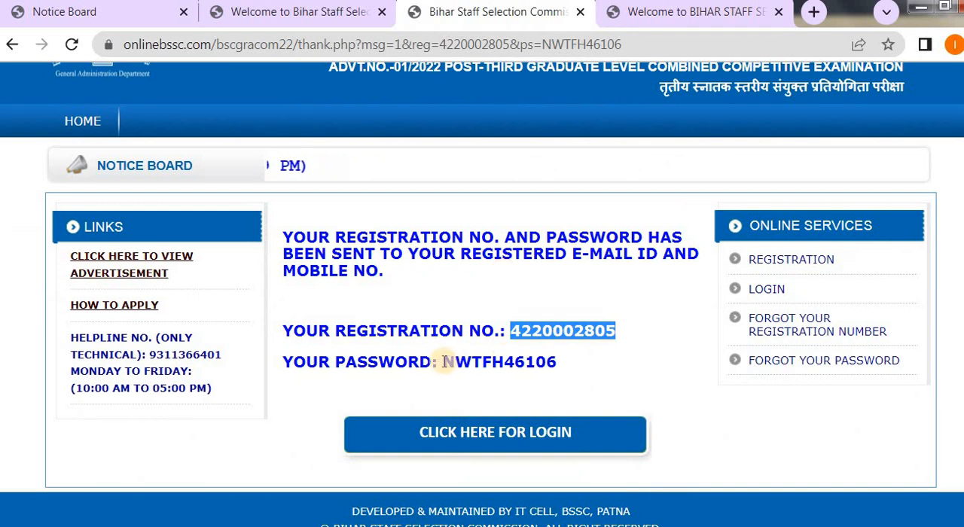
pyautogui.moveTo(446, 362); pyautogui.dragTo(566, 366)
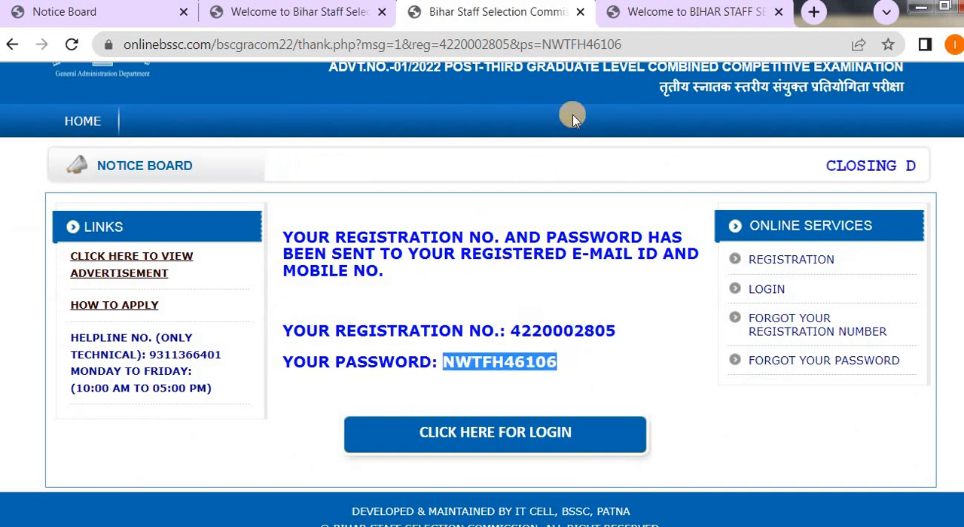
pyautogui.click(678, 13)
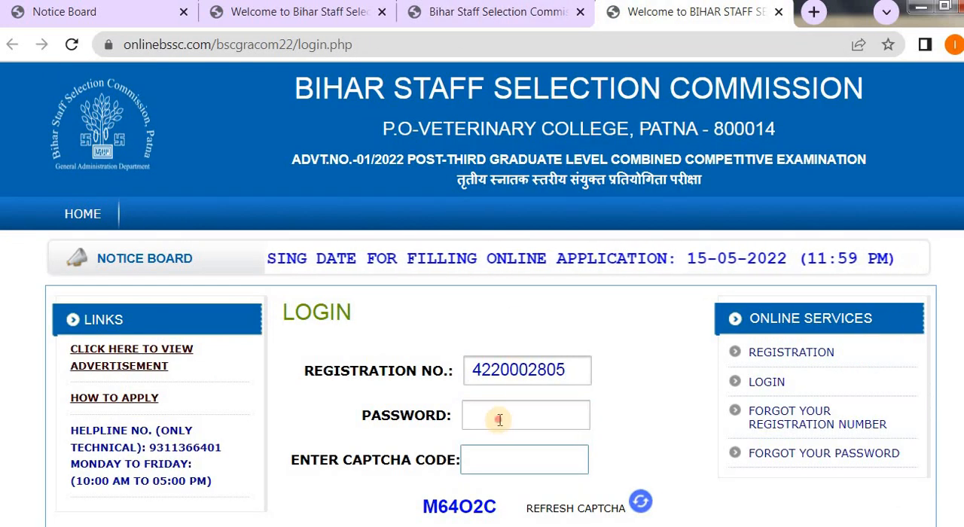
pyautogui.click(527, 415)
pyautogui.hotkey('ctrl', 'v')
# Enter the displayed captcha code, log in and decline to have the browser save the password.
pyautogui.scroll(-1, 572, 447)
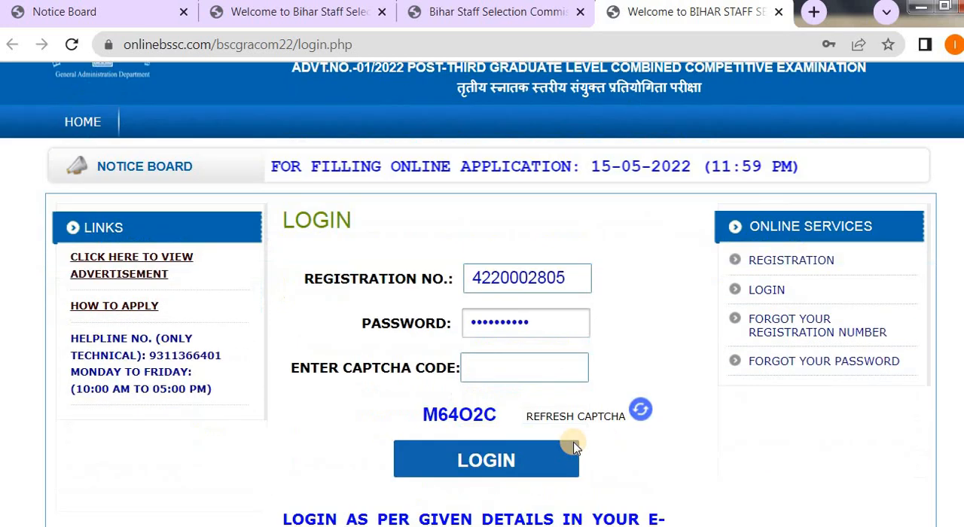
pyautogui.click(488, 364)
pyautogui.write('M64')
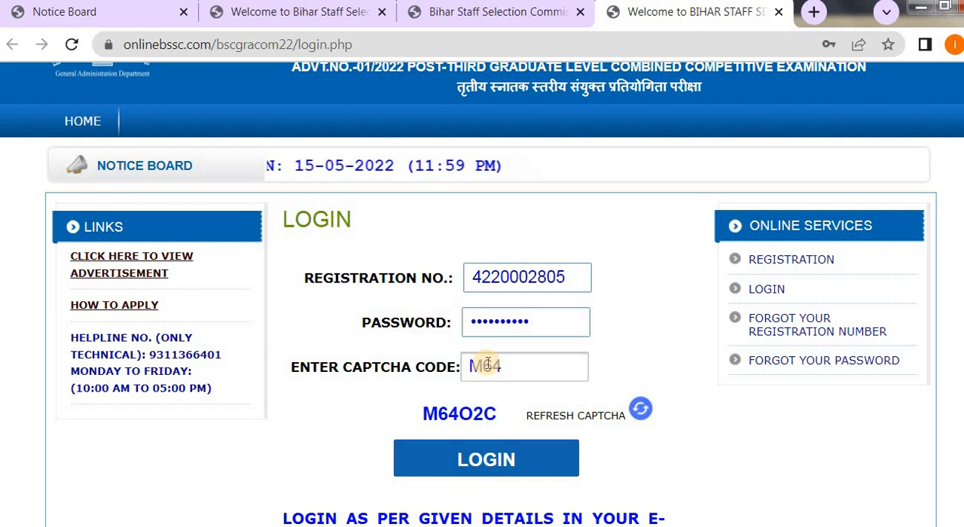
pyautogui.write('O')
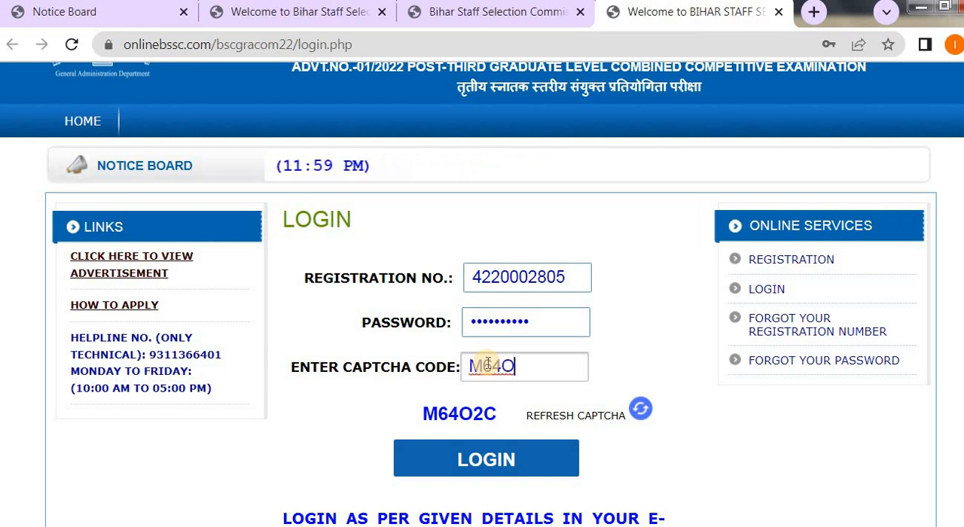
pyautogui.write('2C')
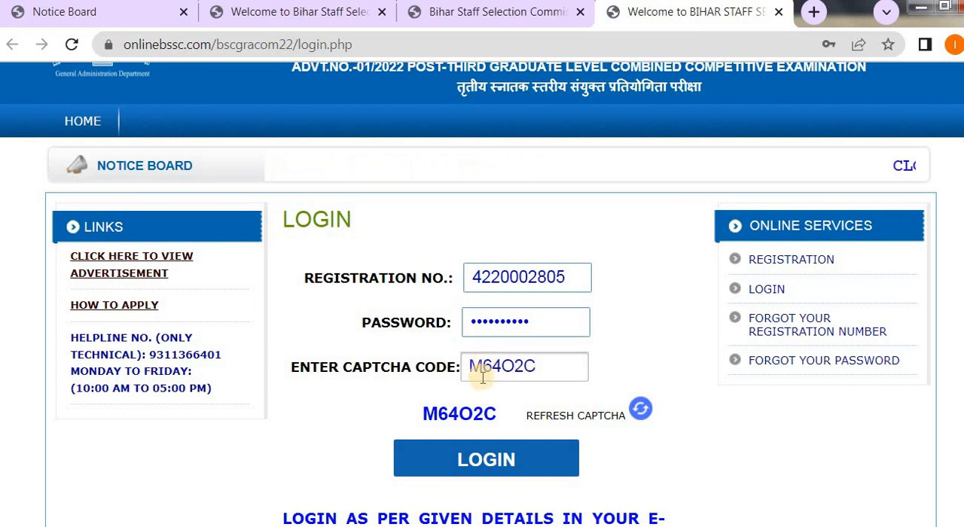
pyautogui.click(479, 456)
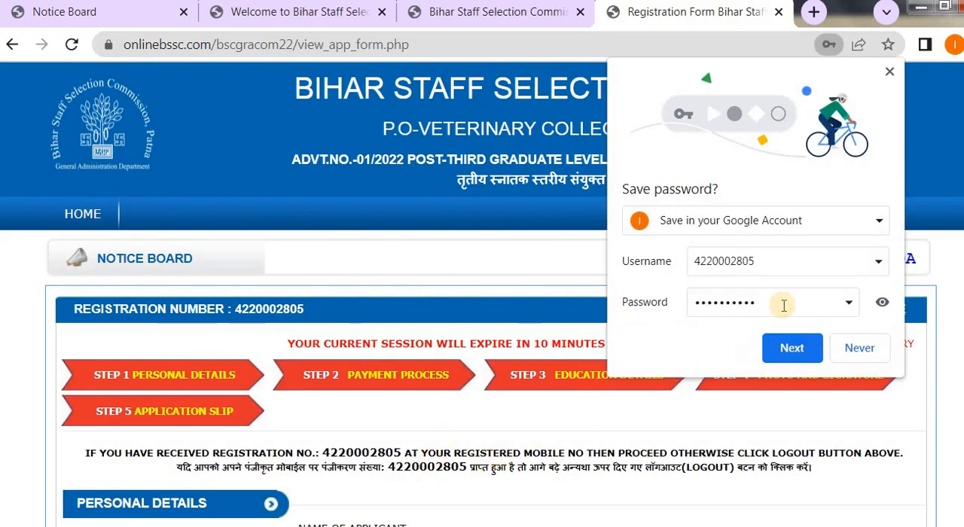
pyautogui.click(859, 350)
# Fill in the father's name and the mother's name in the personal details section.
pyautogui.scroll(-2, 731, 366)
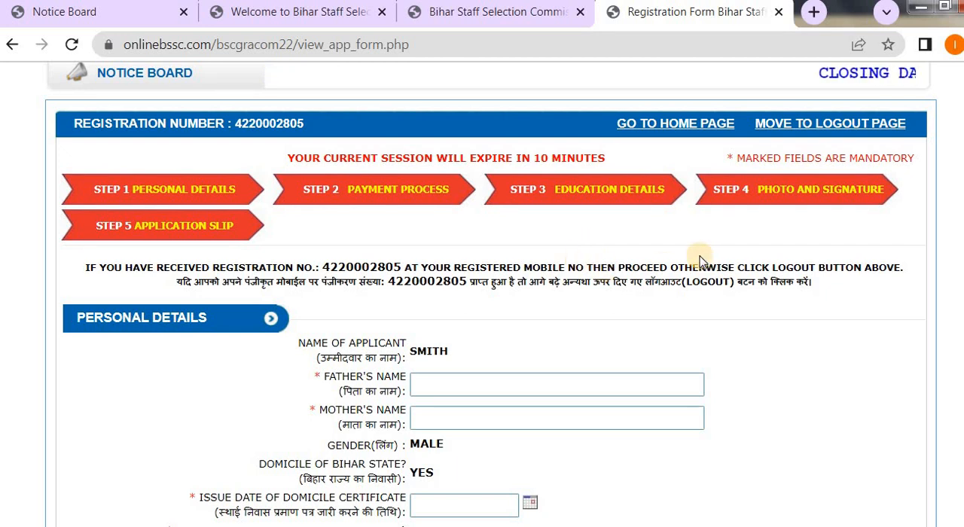
pyautogui.scroll(-1, 664, 326)
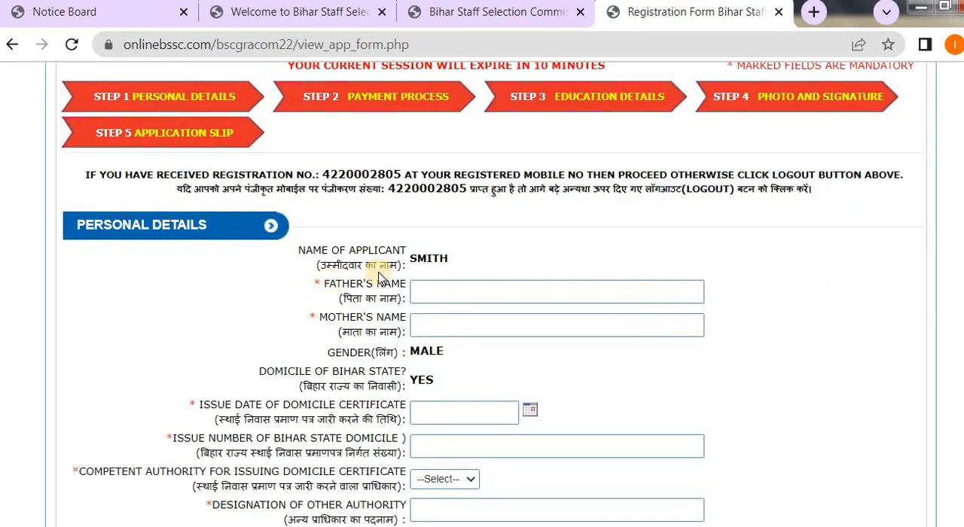
pyautogui.click(436, 287)
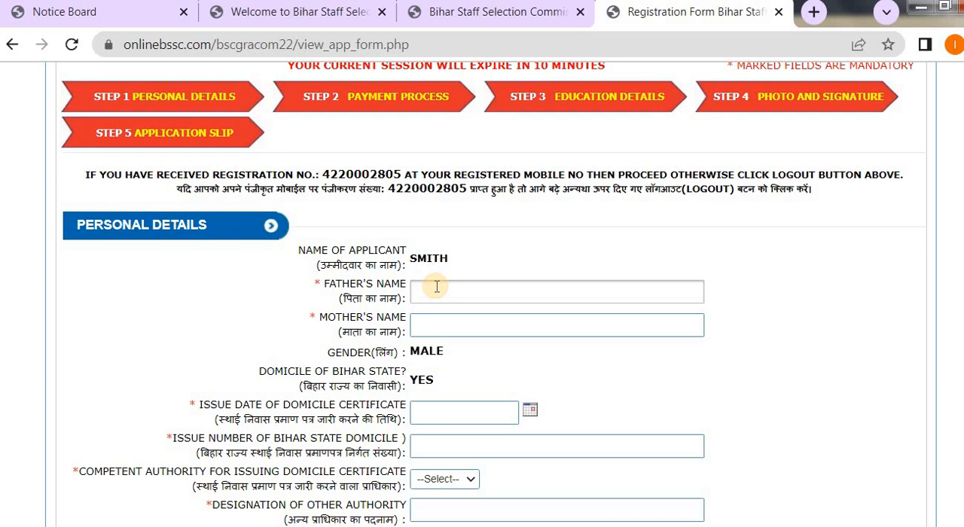
pyautogui.click(441, 327)
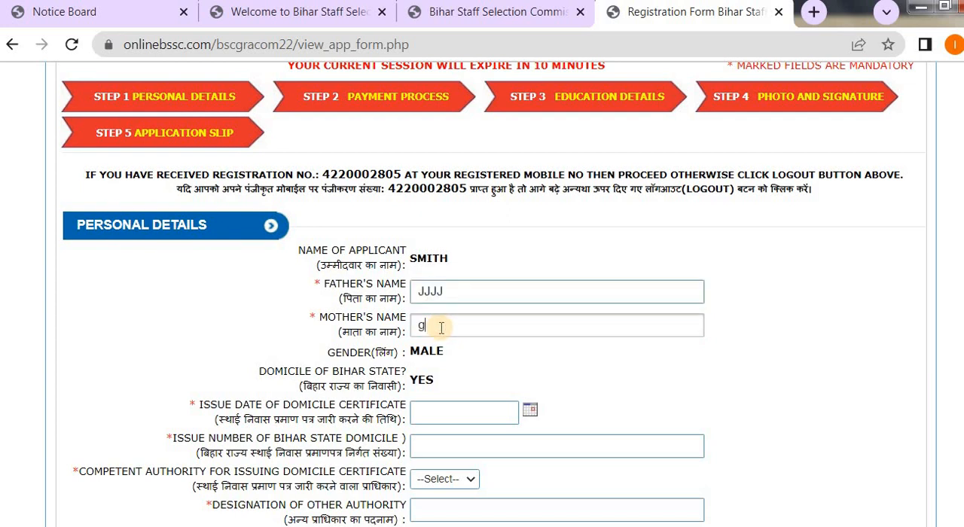
# Set the domicile certificate's issue date to 08-04-2022 and enter its issue number.
pyautogui.scroll(-1, 440, 327)
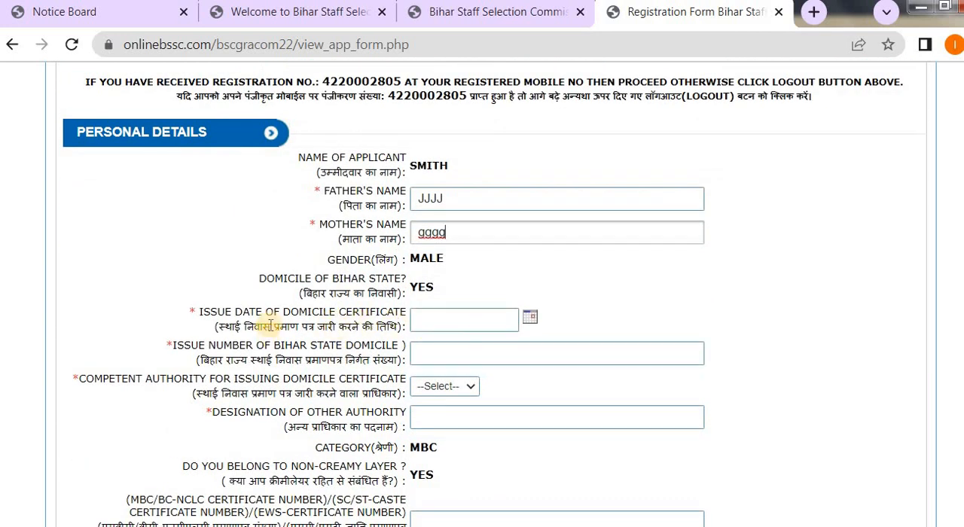
pyautogui.click(536, 320)
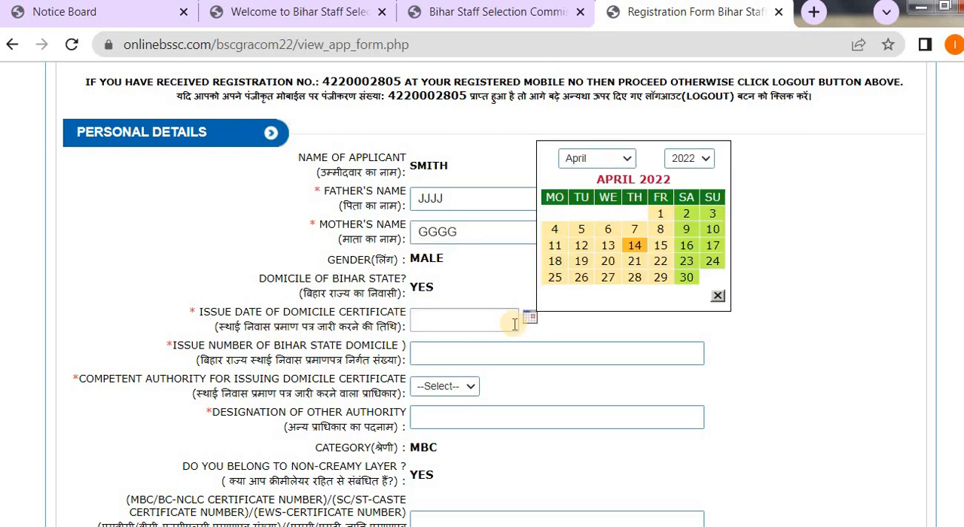
pyautogui.click(661, 229)
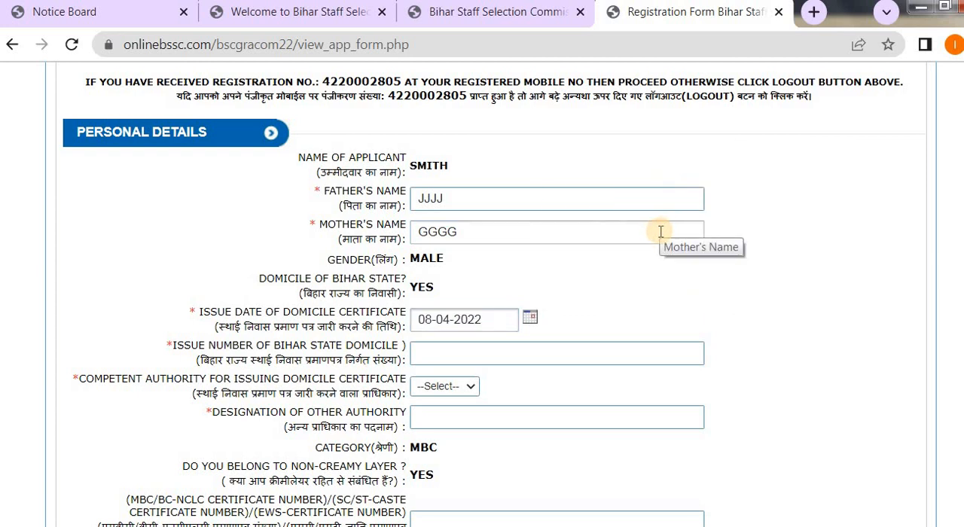
pyautogui.click(461, 344)
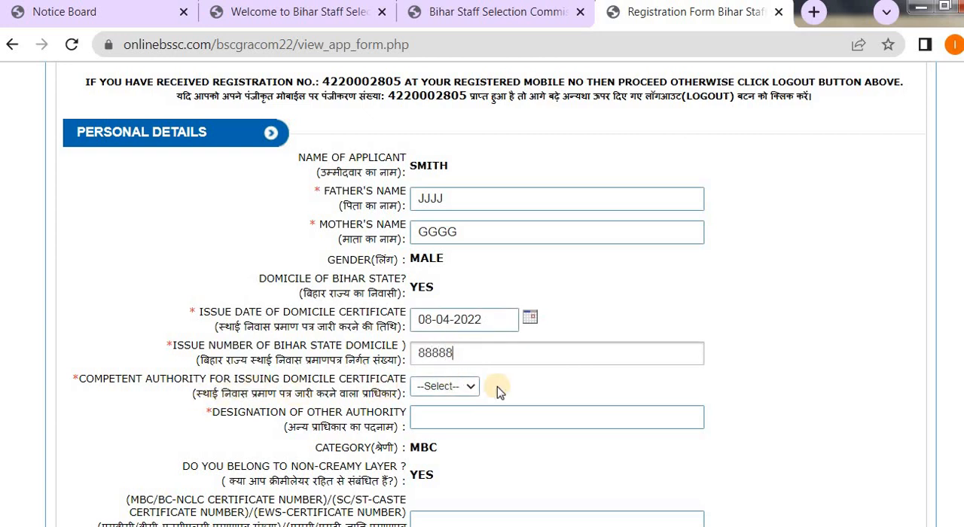
# Choose SDO as the competent authority for issuing the domicile certificate.
pyautogui.click(461, 388)
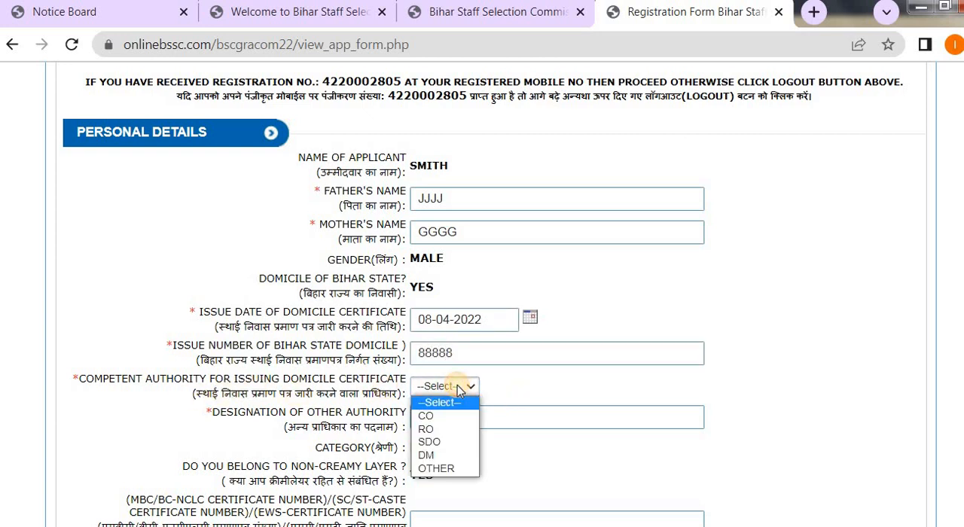
pyautogui.click(442, 442)
pyautogui.scroll(-2, 655, 377)
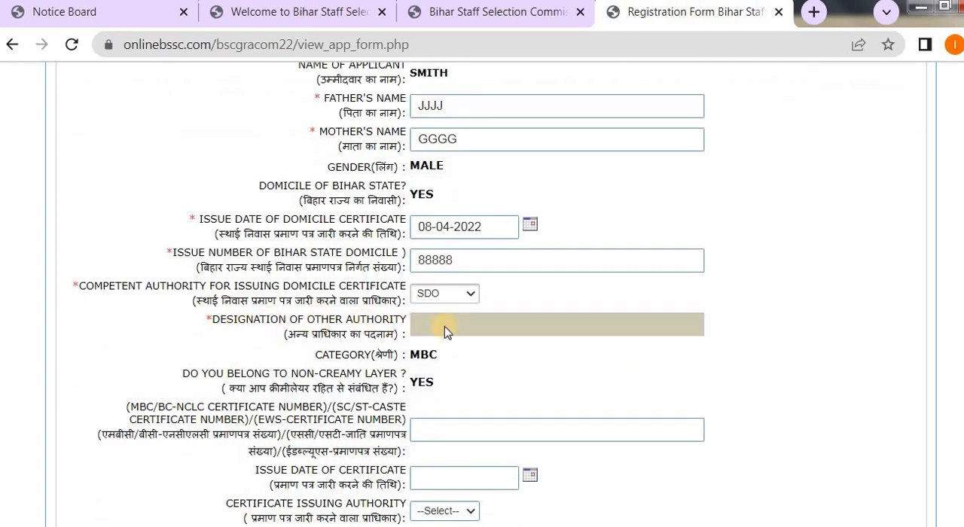
pyautogui.click(463, 292)
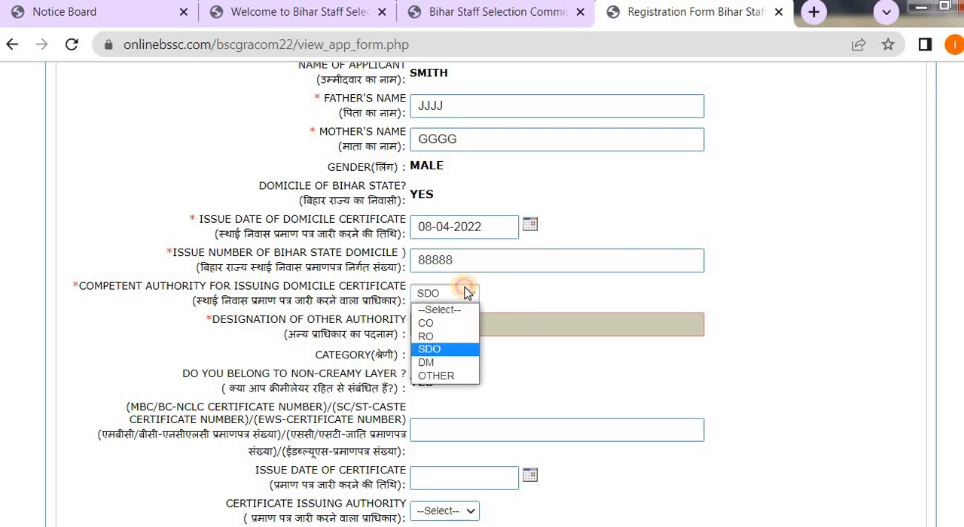
pyautogui.click(435, 350)
# Enter the MBC/BC-NCLC certificate number and set the certificate's issue date to 12-04-2022.
pyautogui.scroll(-2, 503, 376)
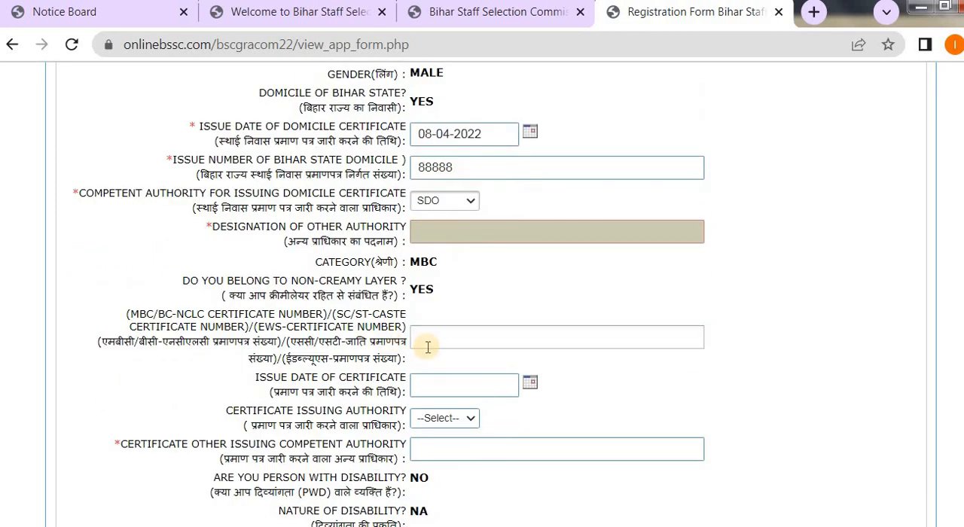
pyautogui.scroll(-2, 427, 347)
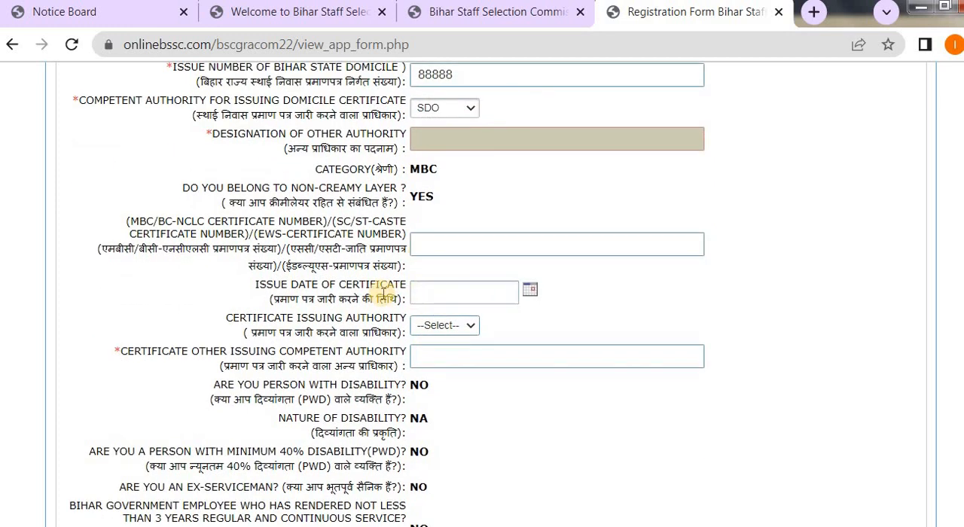
pyautogui.click(426, 250)
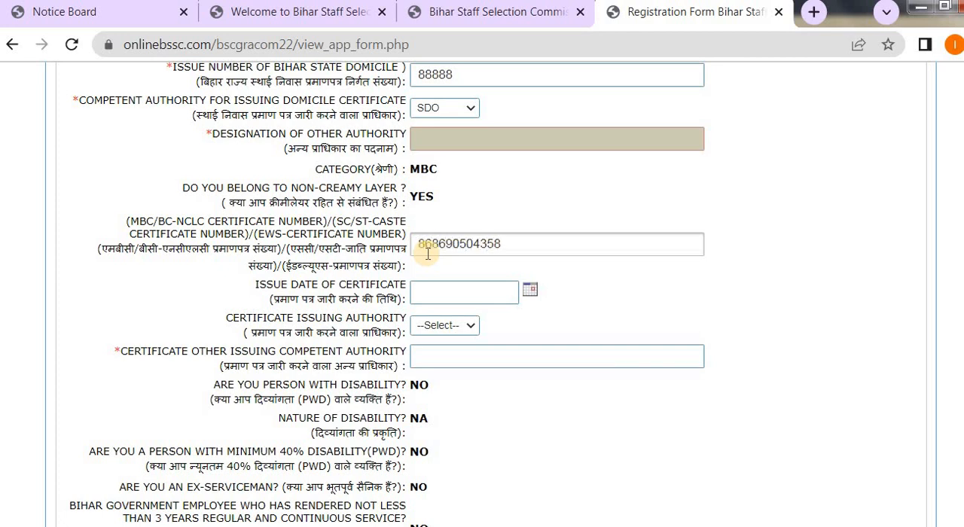
pyautogui.click(456, 293)
pyautogui.click(529, 291)
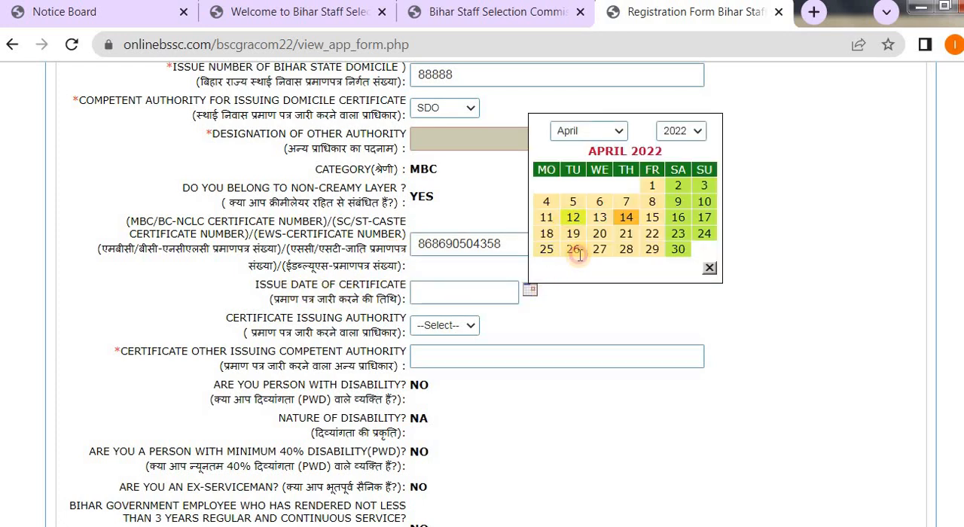
pyautogui.click(573, 217)
# Choose SDO as the issuing authority of the MBC/BC-NCLC certificate.
pyautogui.scroll(-1, 592, 314)
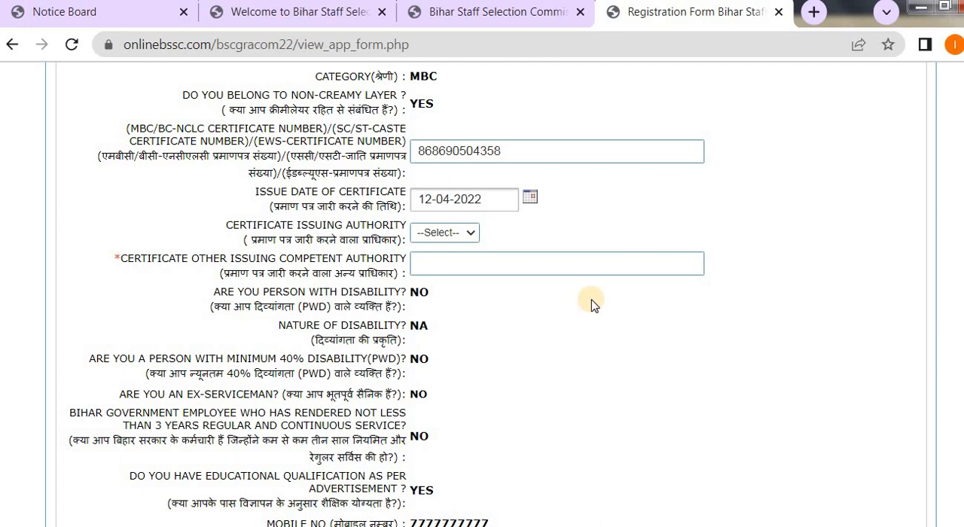
pyautogui.click(464, 233)
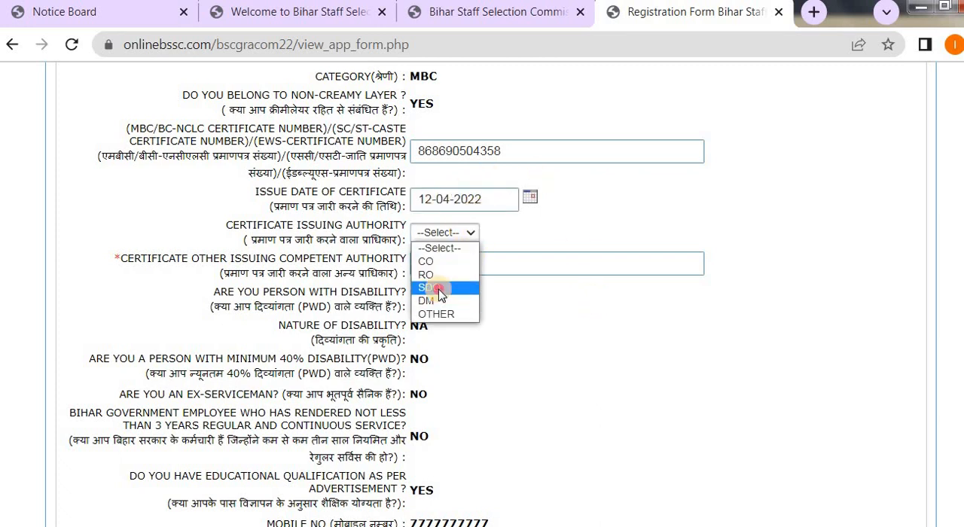
pyautogui.click(439, 290)
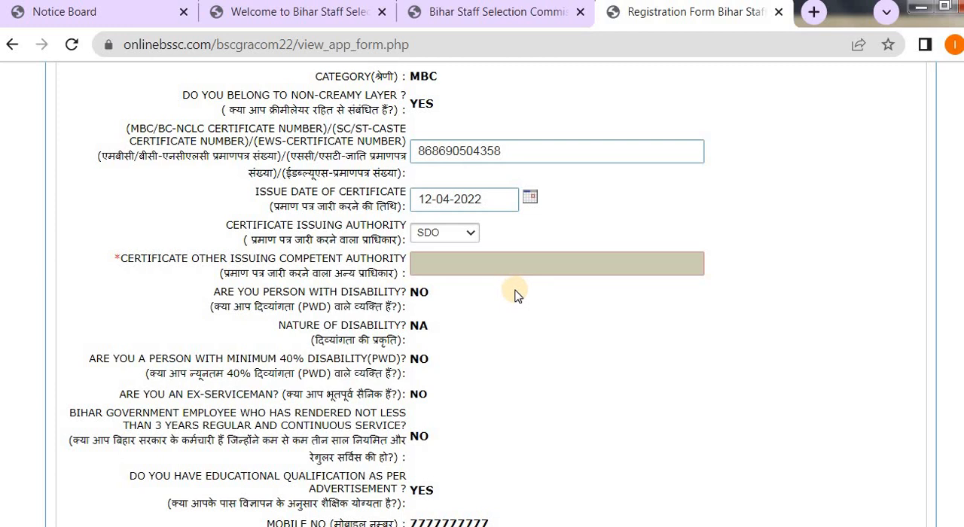
# Choose OTHER as the issuing authority of the MBC/BC-NCLC certificate.
pyautogui.click(435, 240)
pyautogui.click(441, 314)
pyautogui.click(437, 235)
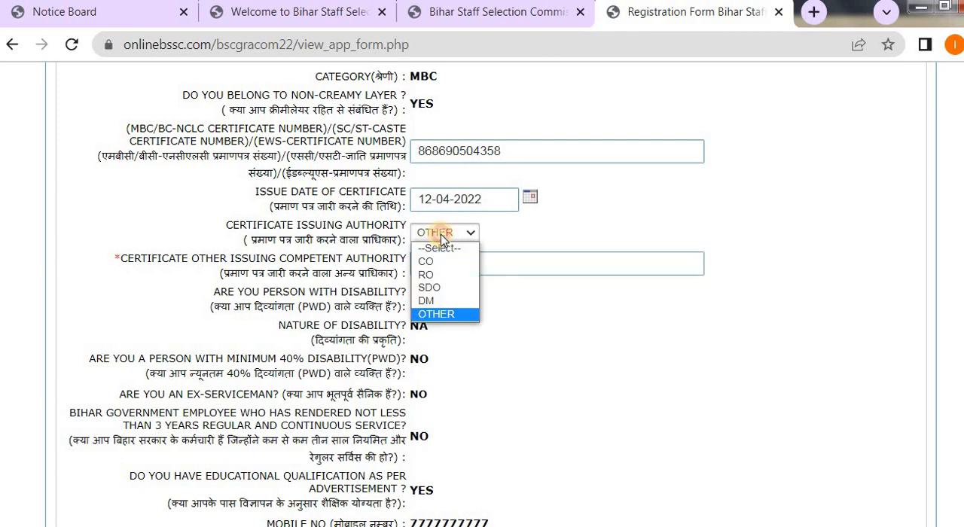
pyautogui.click(522, 261)
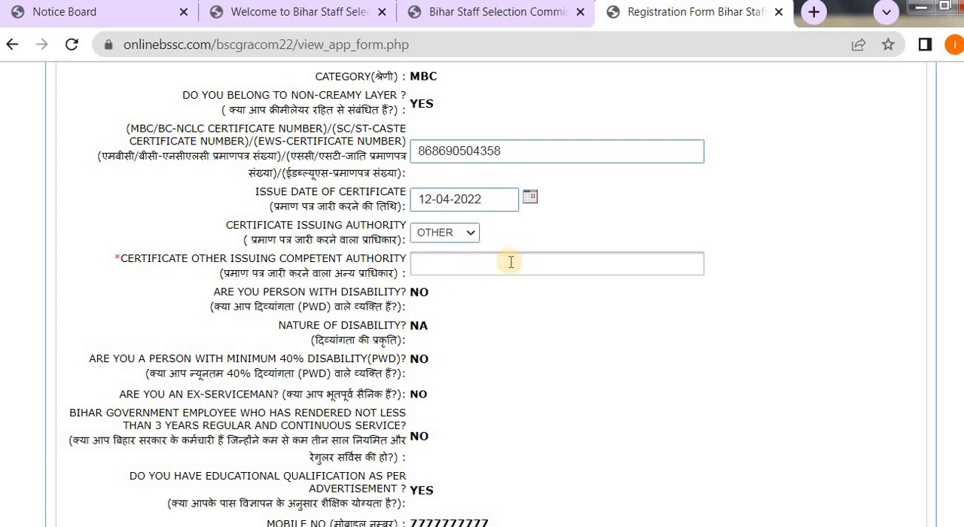
# Answer NO for ward of freedom fighter and set the nationality to INDIAN.
pyautogui.scroll(-4, 512, 262)
pyautogui.scroll(-1, 570, 287)
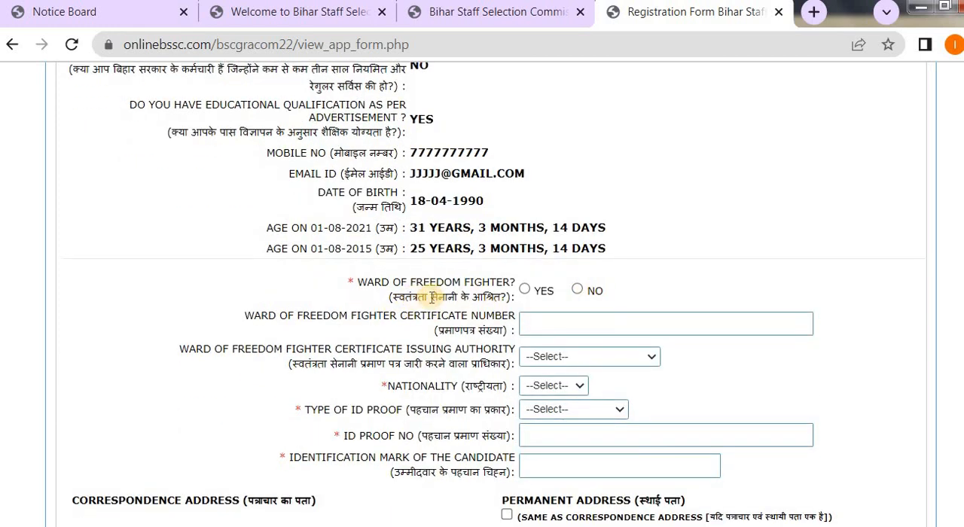
pyautogui.click(577, 290)
pyautogui.scroll(-2, 634, 331)
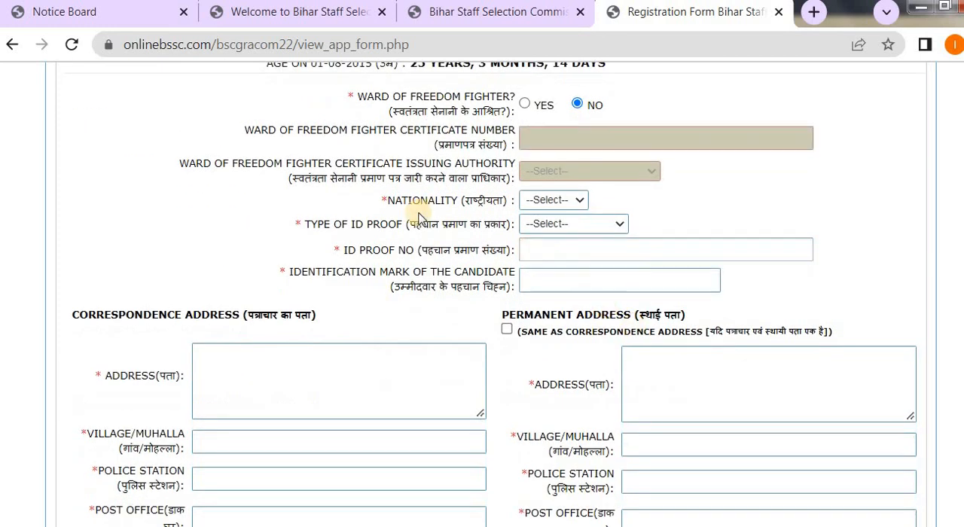
pyautogui.click(567, 205)
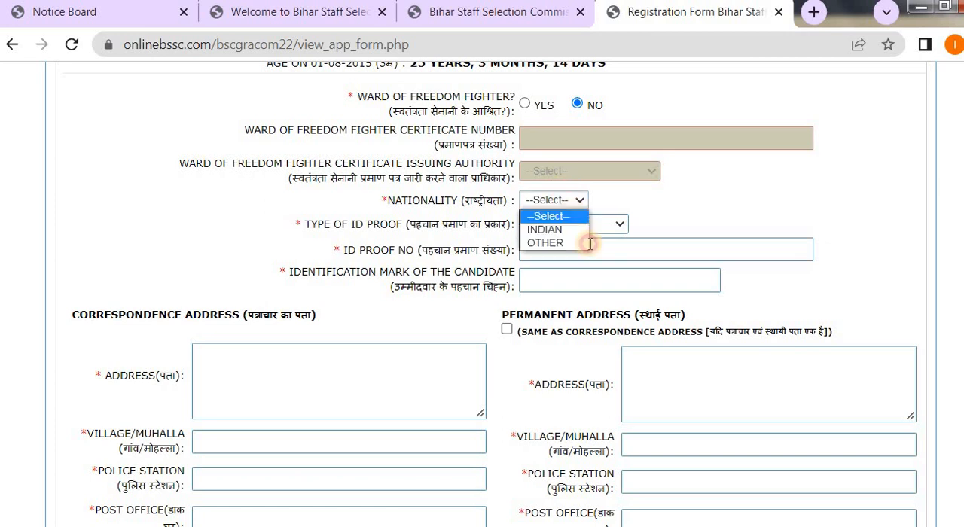
pyautogui.click(553, 228)
# Choose Aadhaar Card as the ID proof type and enter the ID proof number and the candidate's identification mark.
pyautogui.click(566, 224)
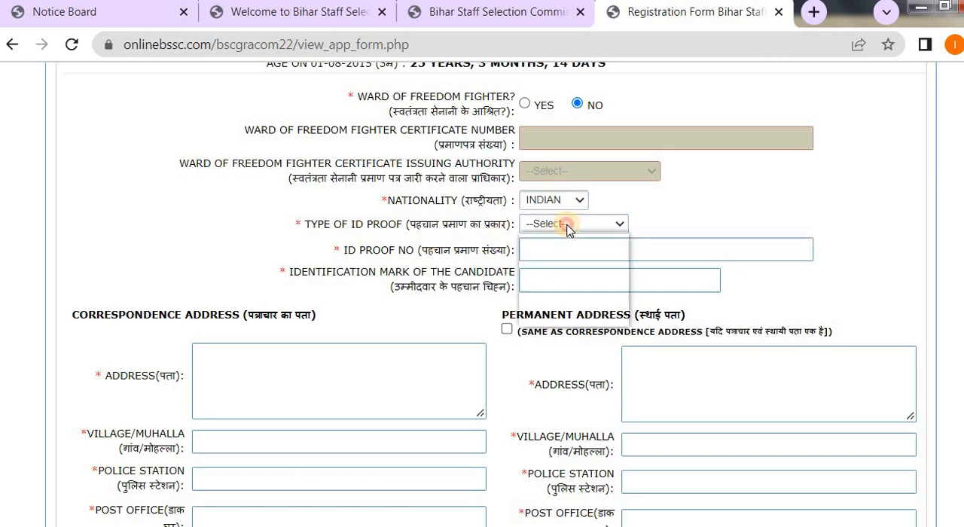
pyautogui.click(561, 253)
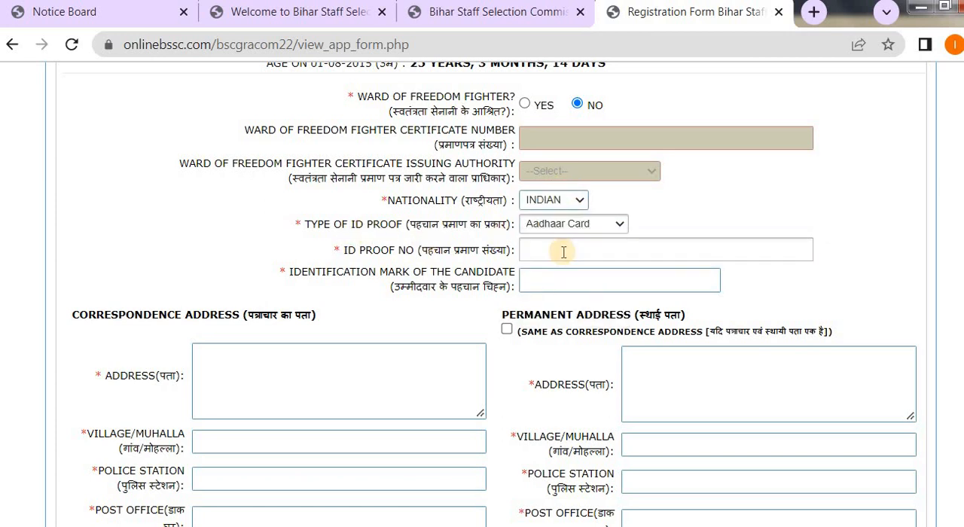
pyautogui.click(555, 259)
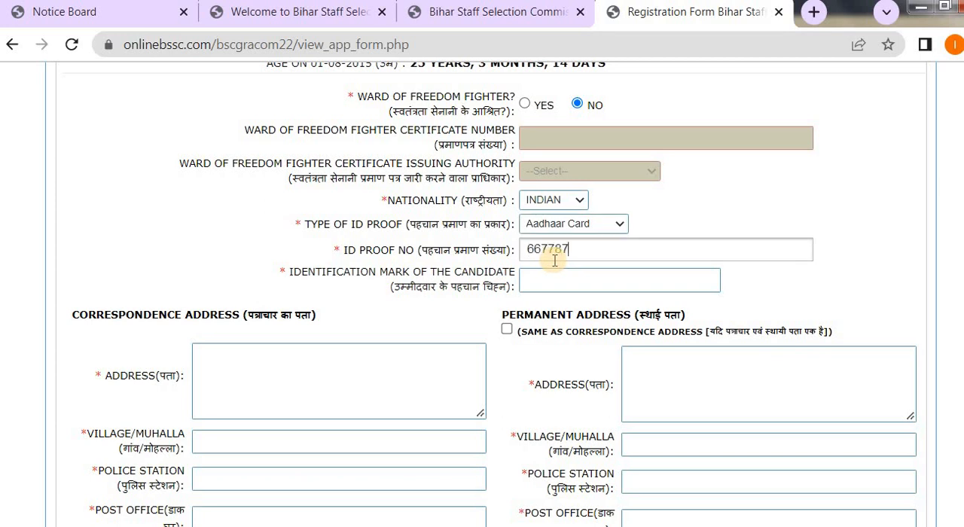
pyautogui.click(550, 276)
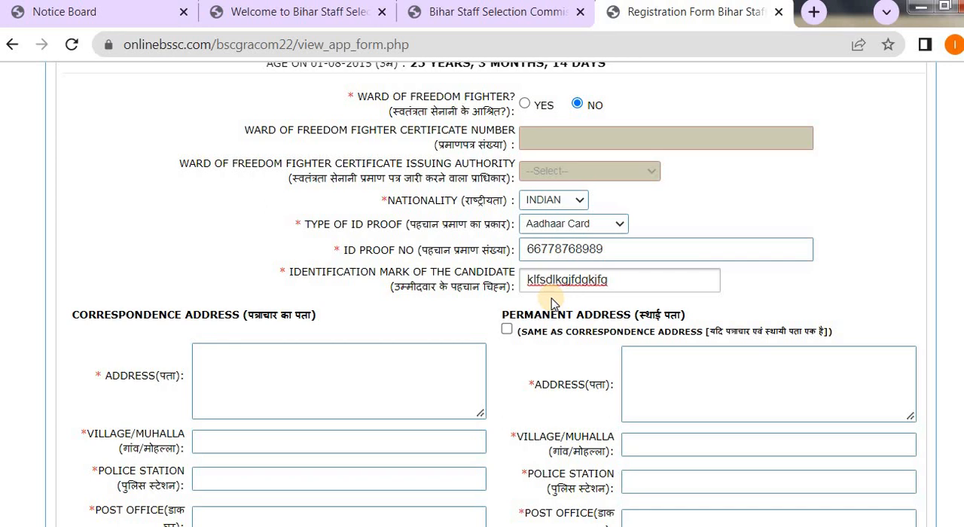
# Enter the correspondence address and village/muhalla, and mark the permanent address as the same as the correspondence address.
pyautogui.scroll(-2, 669, 316)
pyautogui.click(277, 281)
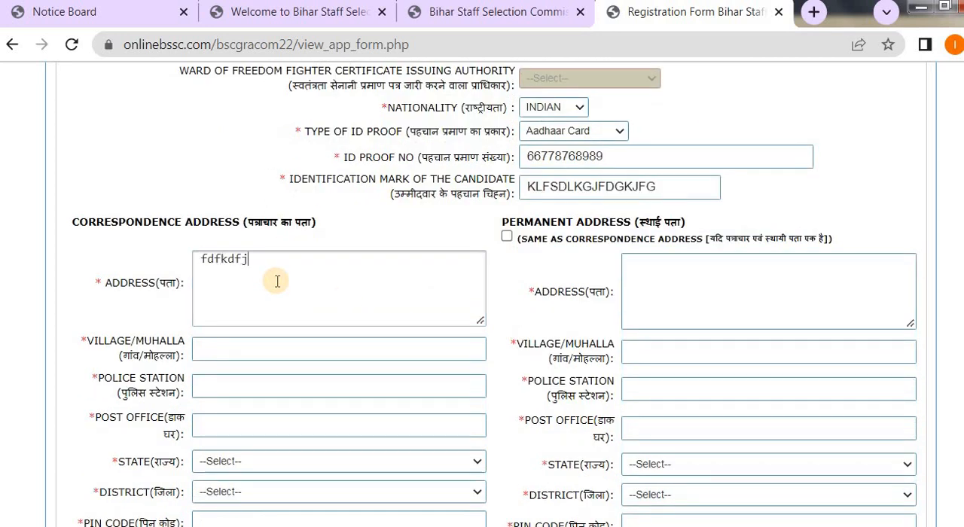
pyautogui.click(232, 349)
pyautogui.write('dfdgf')
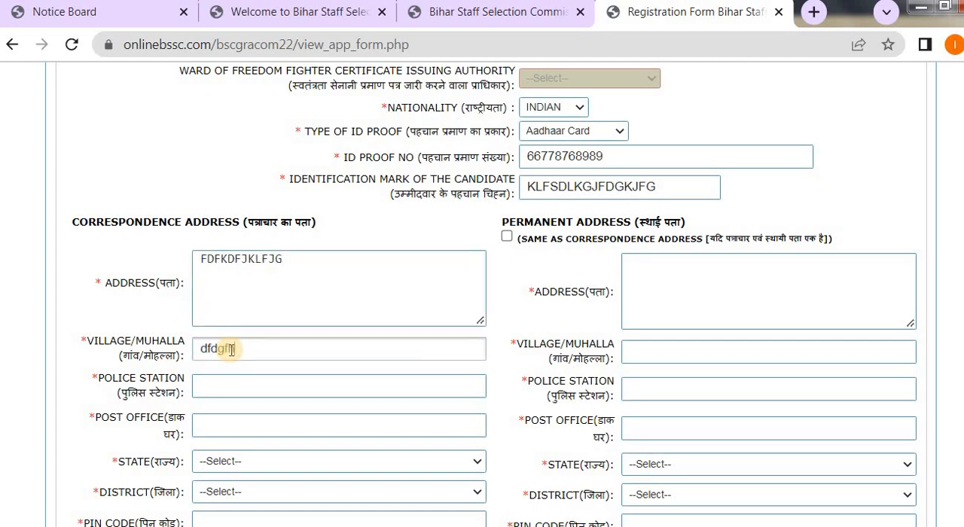
pyautogui.write('hgh')
pyautogui.click(507, 237)
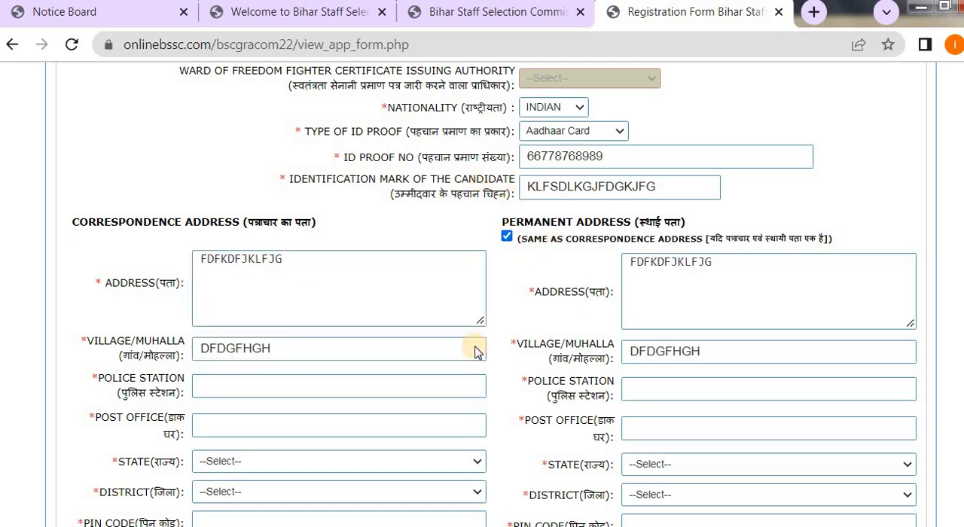
# Enter the post office and choose BIHAR as the state in the correspondence address.
pyautogui.click(236, 420)
pyautogui.write('fgghgh')
pyautogui.scroll(-1, 420, 442)
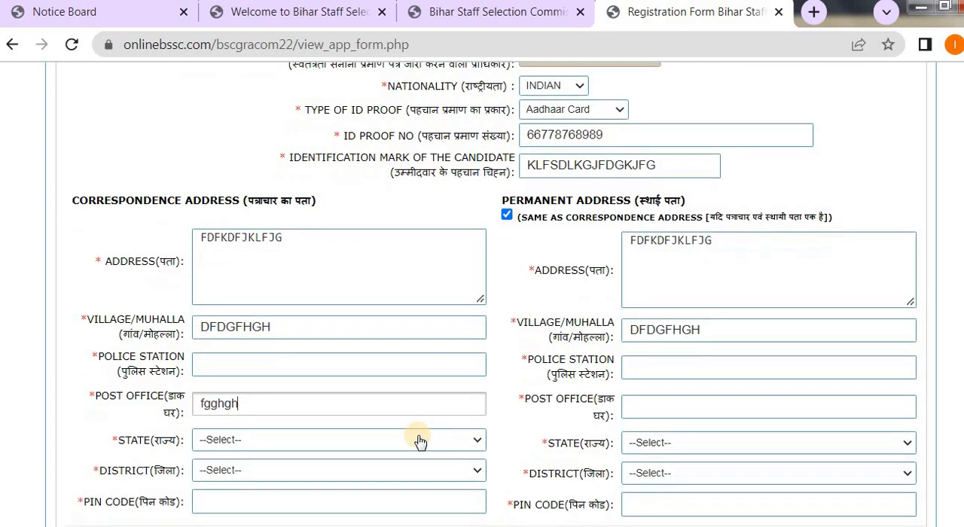
pyautogui.scroll(-2, 420, 442)
pyautogui.click(241, 323)
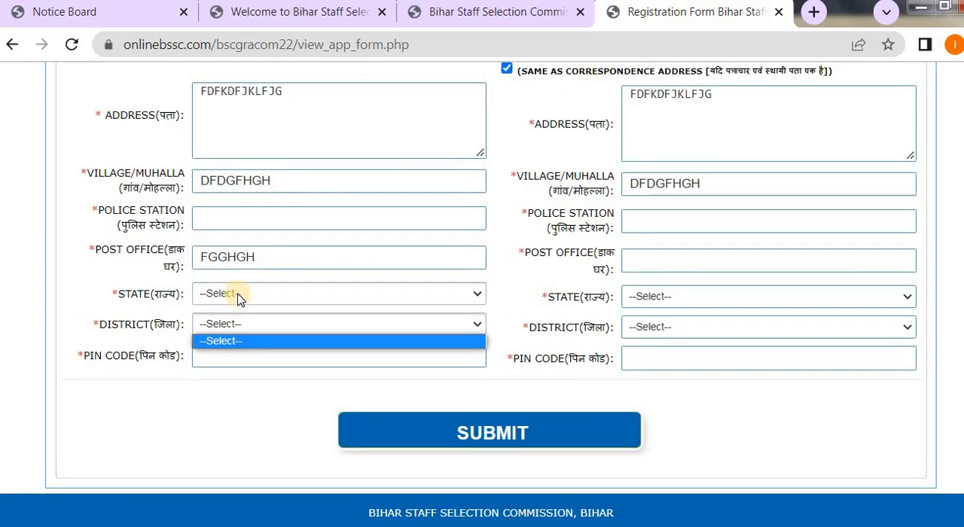
pyautogui.click(238, 299)
pyautogui.scroll(-1, 226, 241)
pyautogui.press('b')
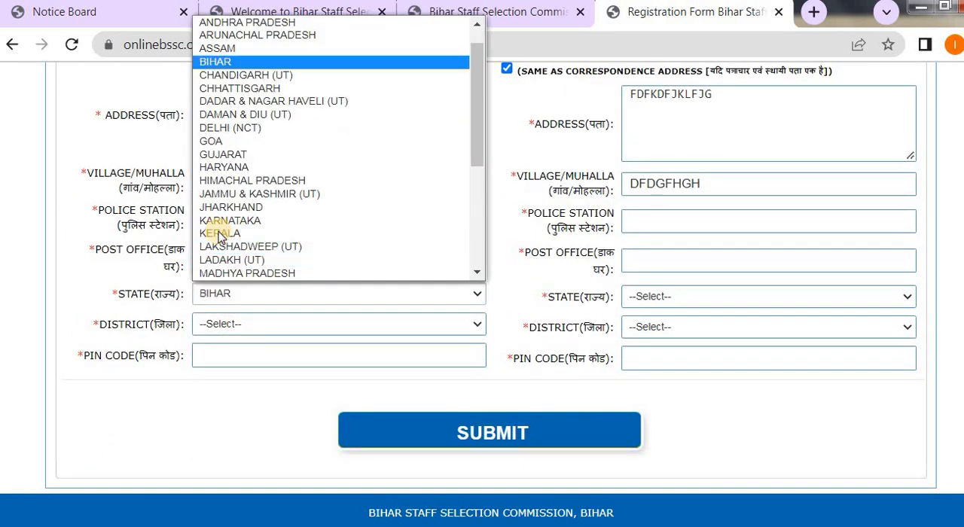
pyautogui.click(216, 62)
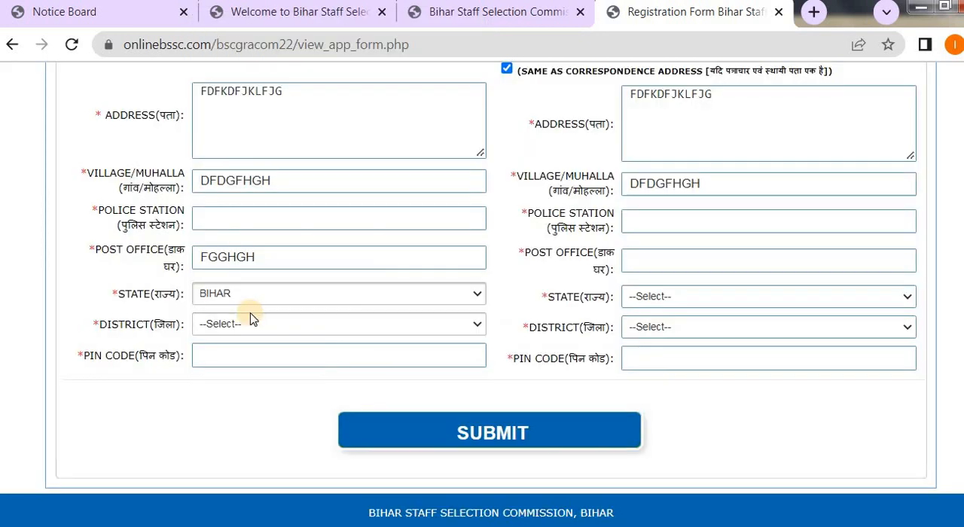
# Choose JEHANABAD as the correspondence address district and enter the postal PIN code.
pyautogui.click(254, 324)
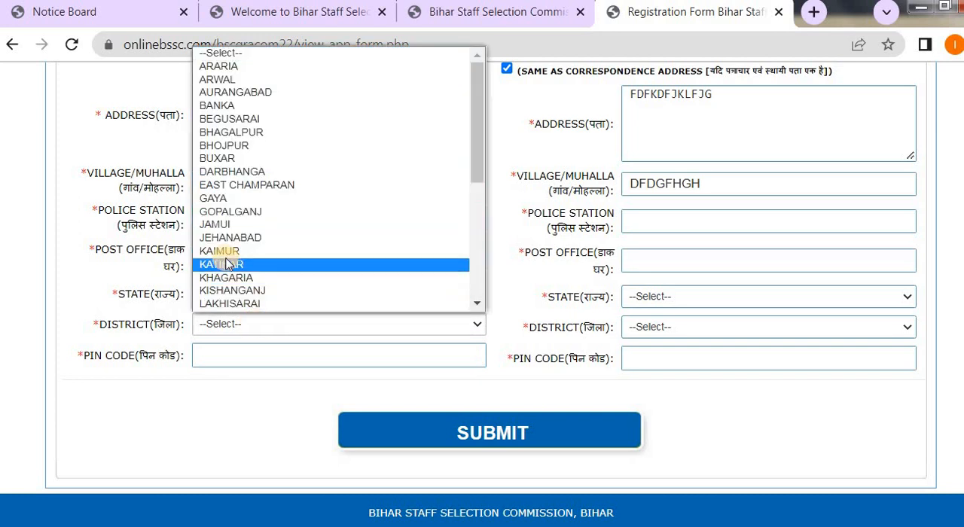
pyautogui.click(211, 221)
pyautogui.click(233, 359)
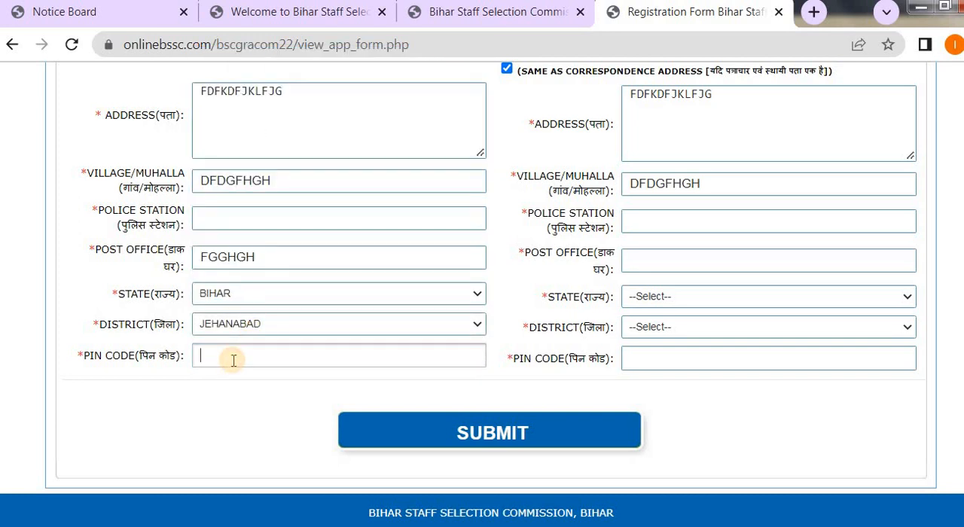
pyautogui.write('476587')
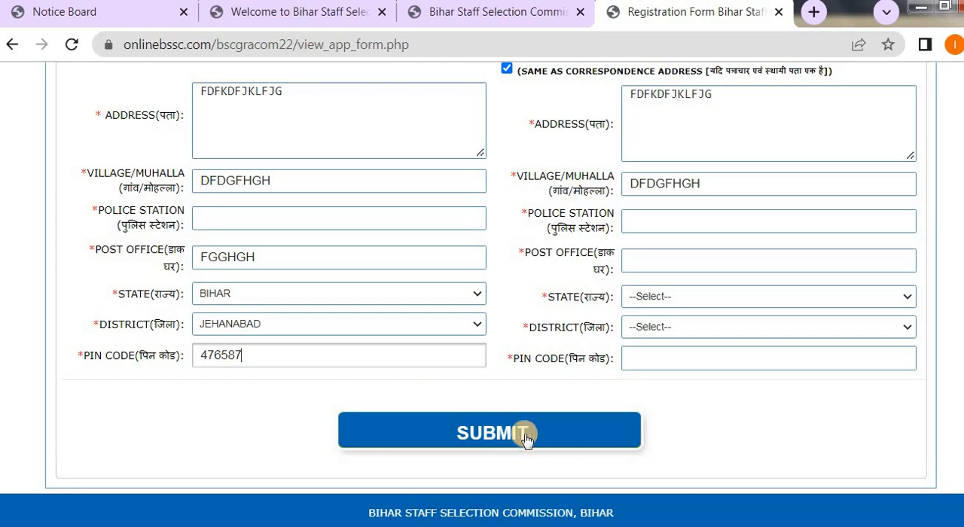
# Try to submit the application form, declining the browser's offer to save the address and dismissing the alert.
pyautogui.click(533, 428)
pyautogui.scroll(3, 624, 392)
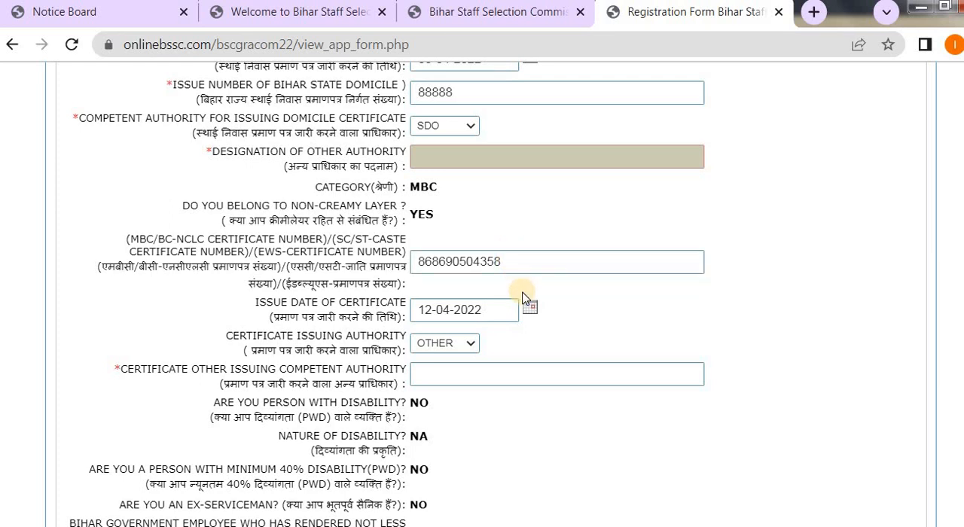
pyautogui.scroll(-4, 542, 293)
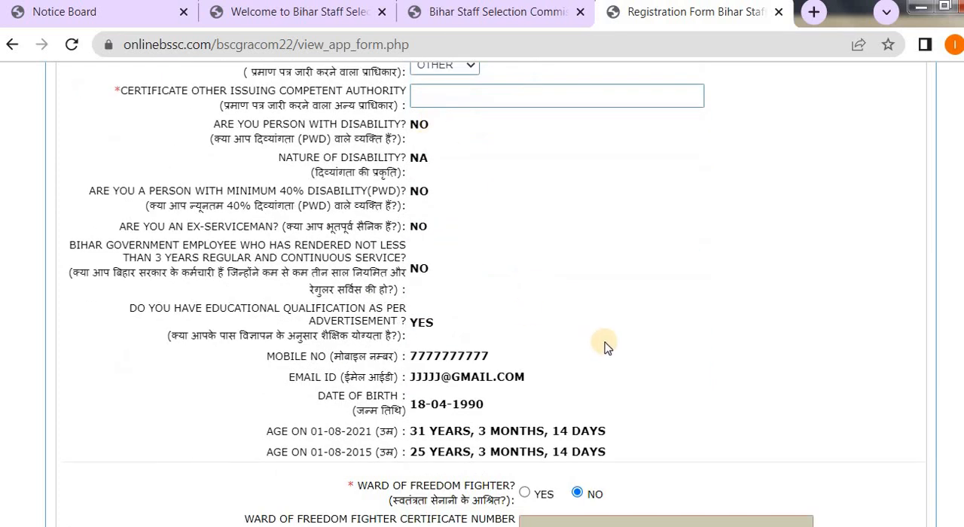
pyautogui.scroll(-9, 606, 347)
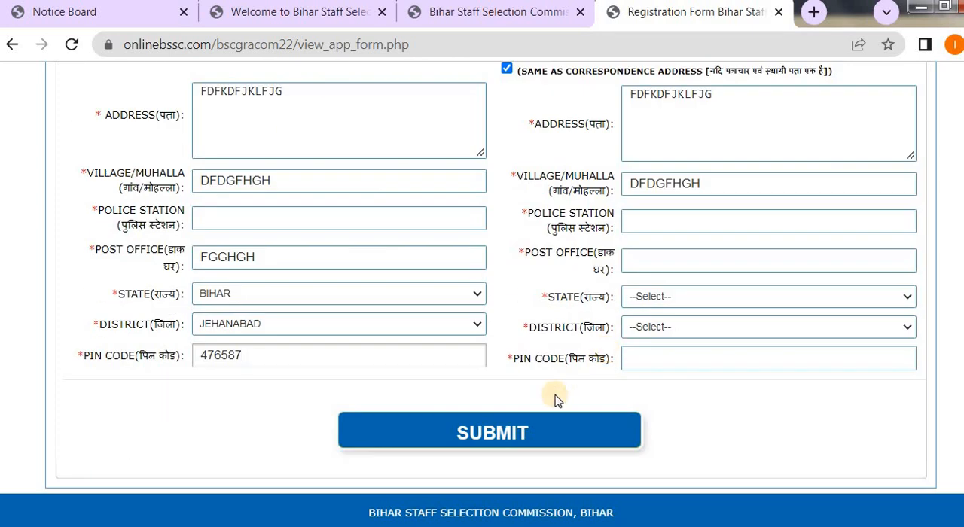
pyautogui.click(490, 432)
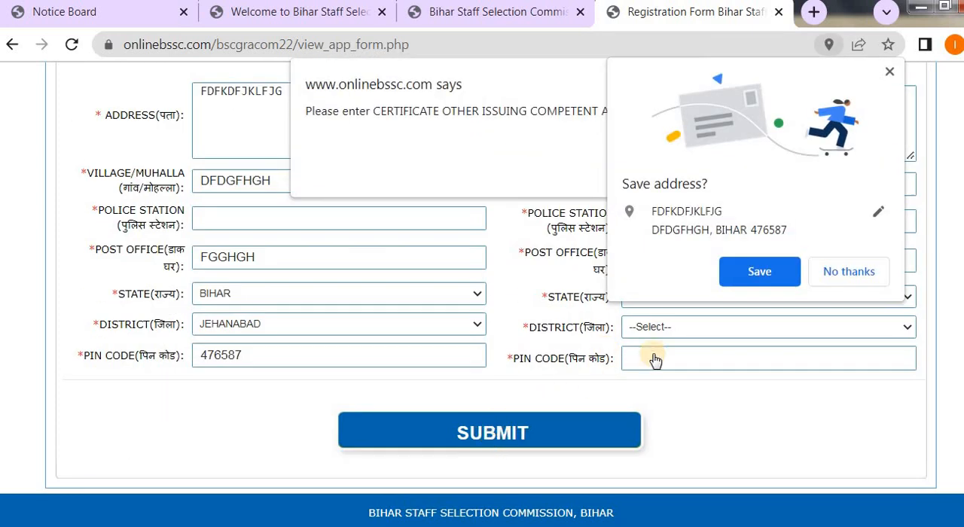
pyautogui.click(841, 272)
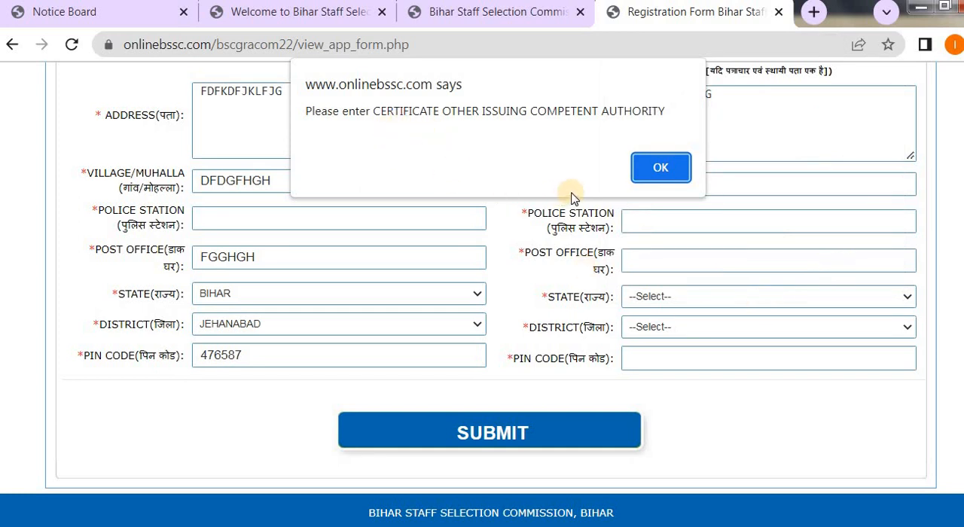
pyautogui.click(657, 173)
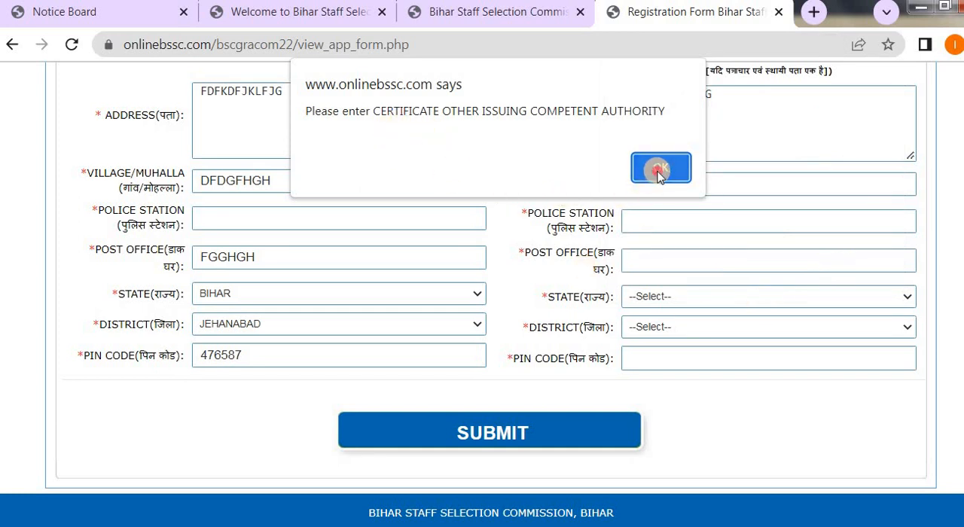
# Set the MBC/BC-NCLC certificate's issuing authority back to SDO.
pyautogui.scroll(-5, 595, 292)
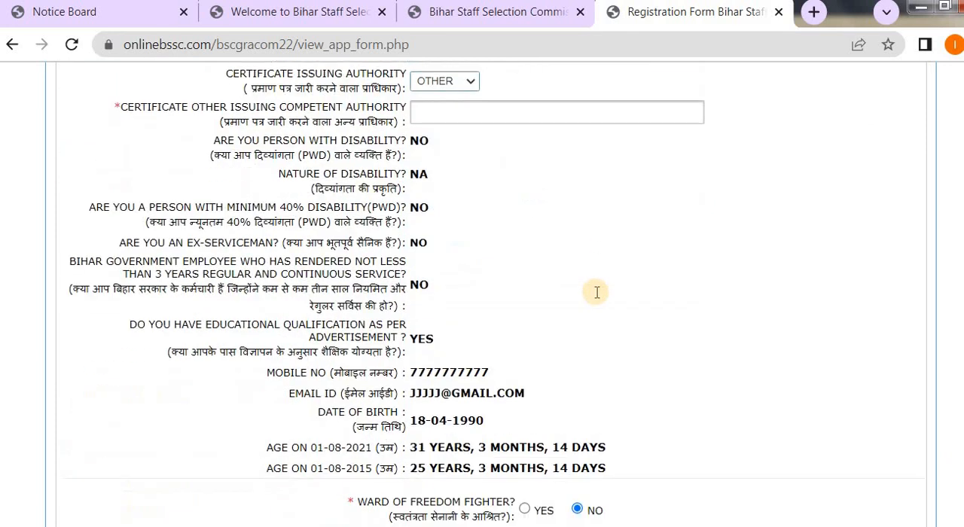
pyautogui.scroll(4, 499, 243)
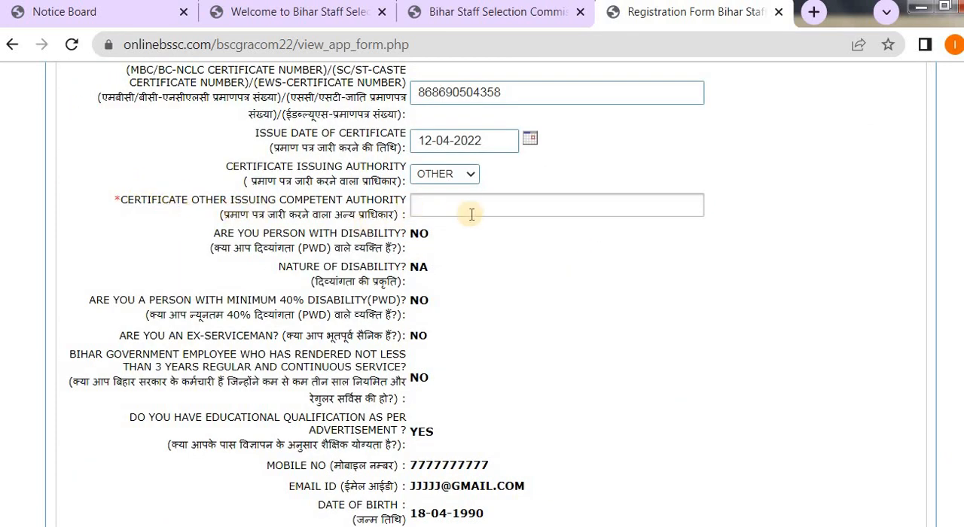
pyautogui.click(464, 173)
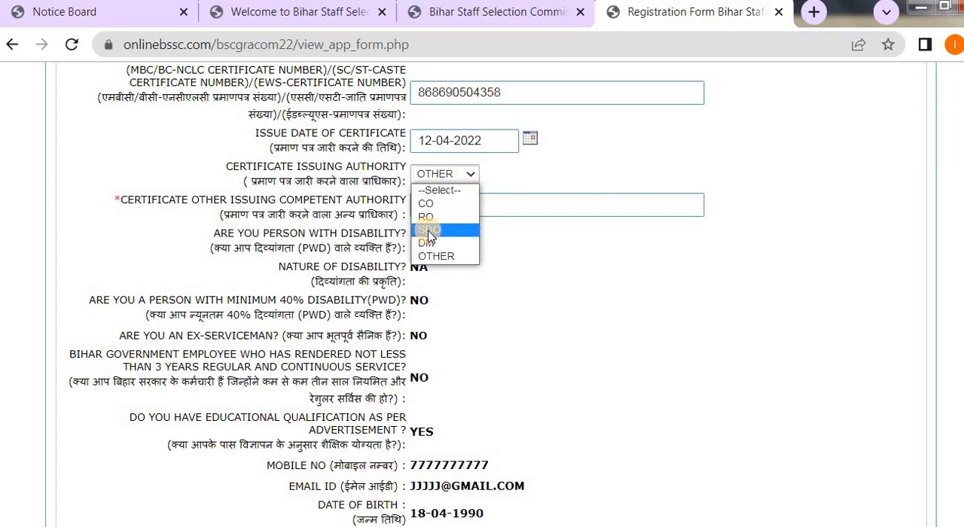
pyautogui.click(433, 230)
# Try to submit the application form with the corrected issuing authority and dismiss the alert.
pyautogui.scroll(-3, 678, 290)
pyautogui.scroll(-7, 678, 288)
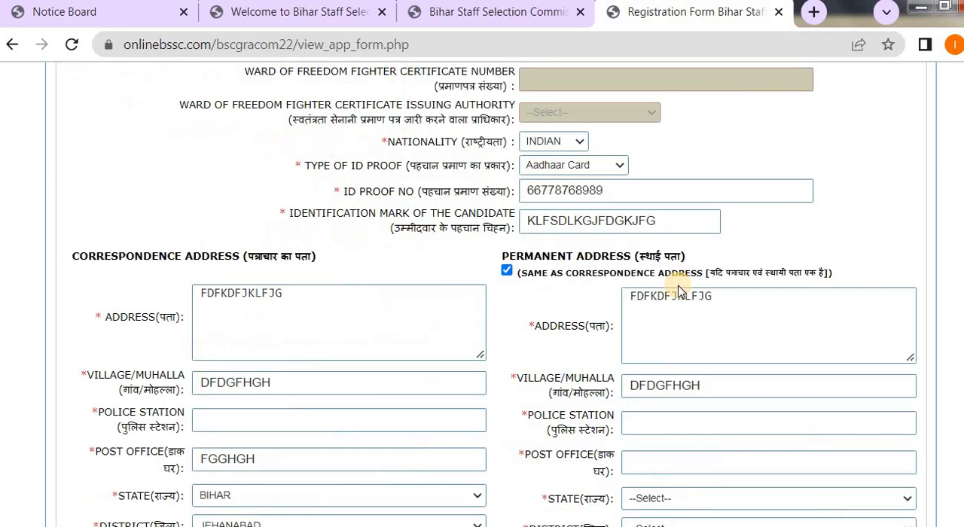
pyautogui.click(479, 436)
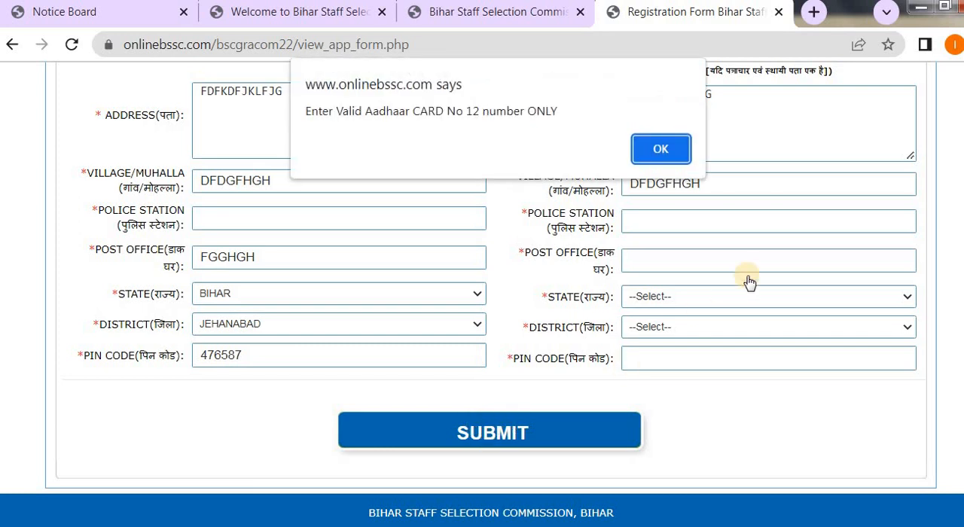
pyautogui.click(663, 147)
# Replace the Aadhaar ID proof number with a new number.
pyautogui.scroll(6, 699, 294)
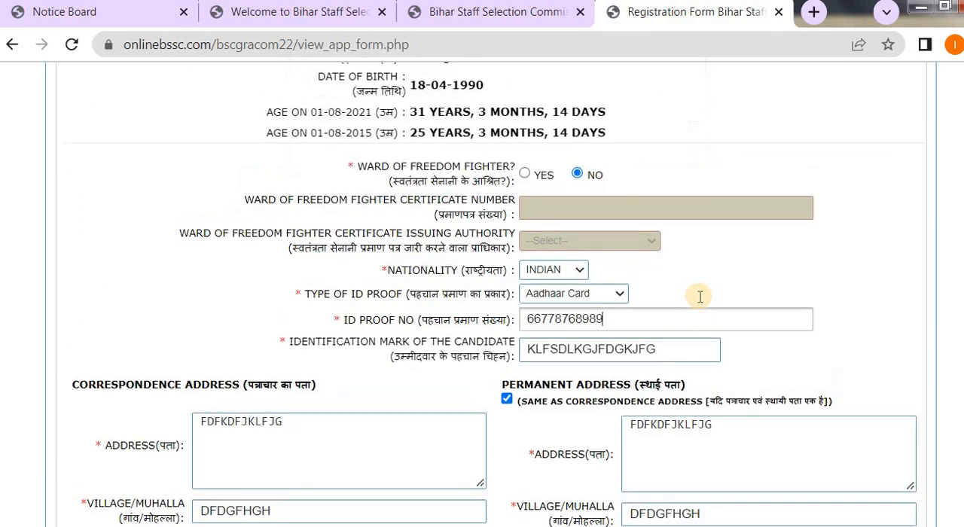
pyautogui.scroll(-5, 720, 319)
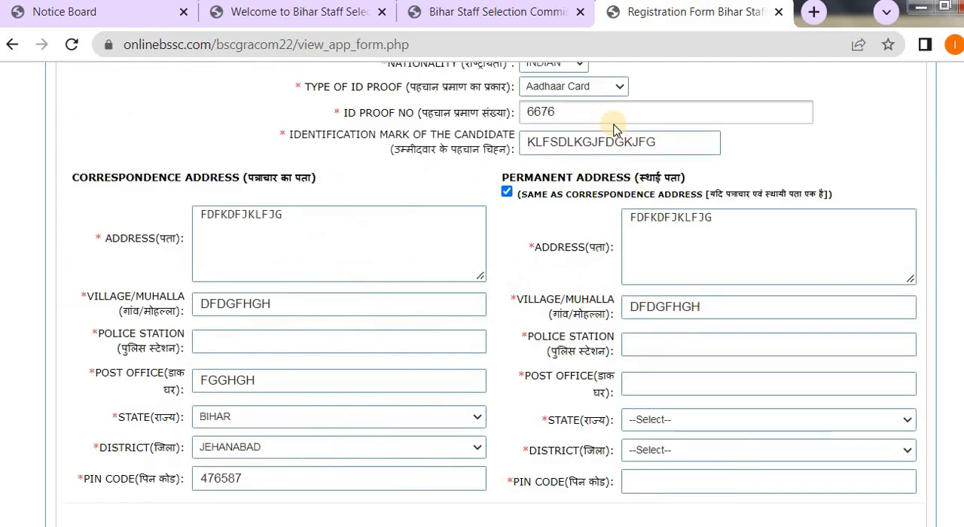
pyautogui.write('8765412')
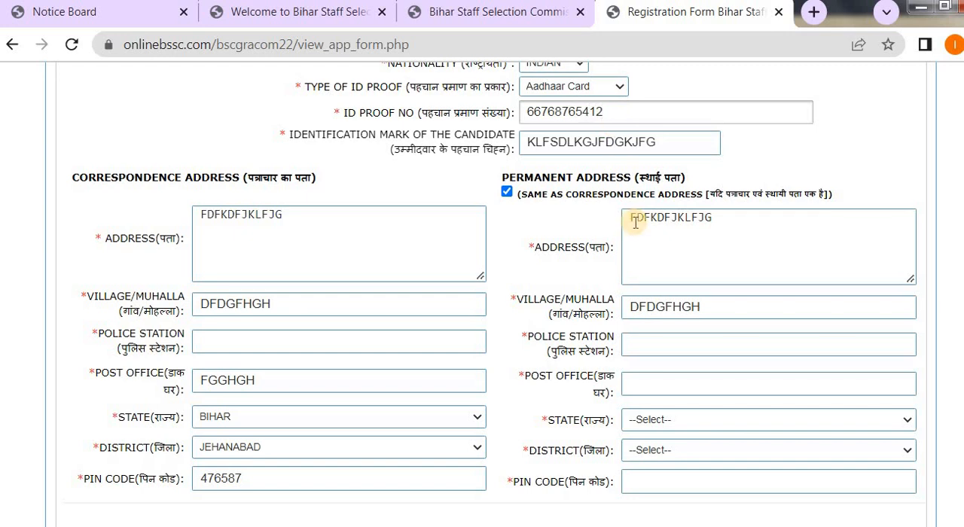
# Try to submit the application form with the re-entered ID proof number and dismiss the alert.
pyautogui.scroll(-3, 637, 215)
pyautogui.click(499, 432)
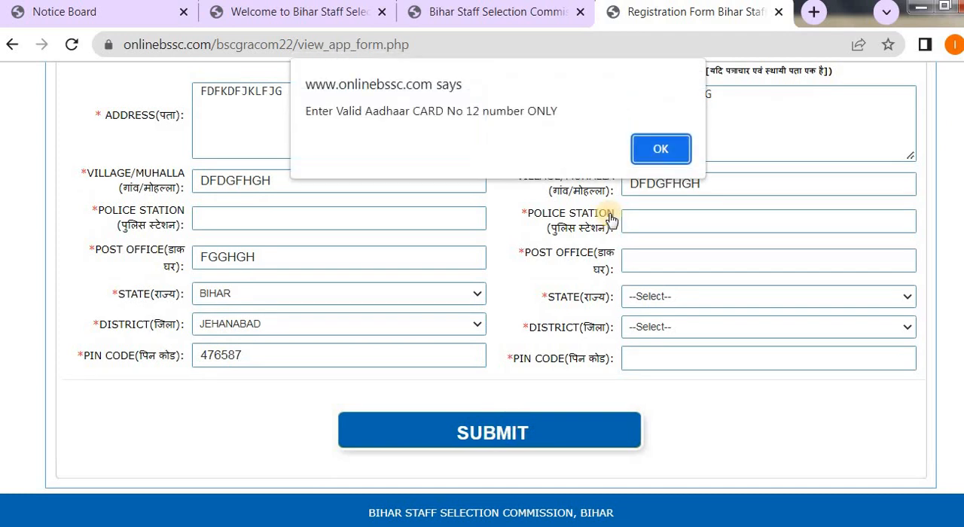
pyautogui.click(659, 149)
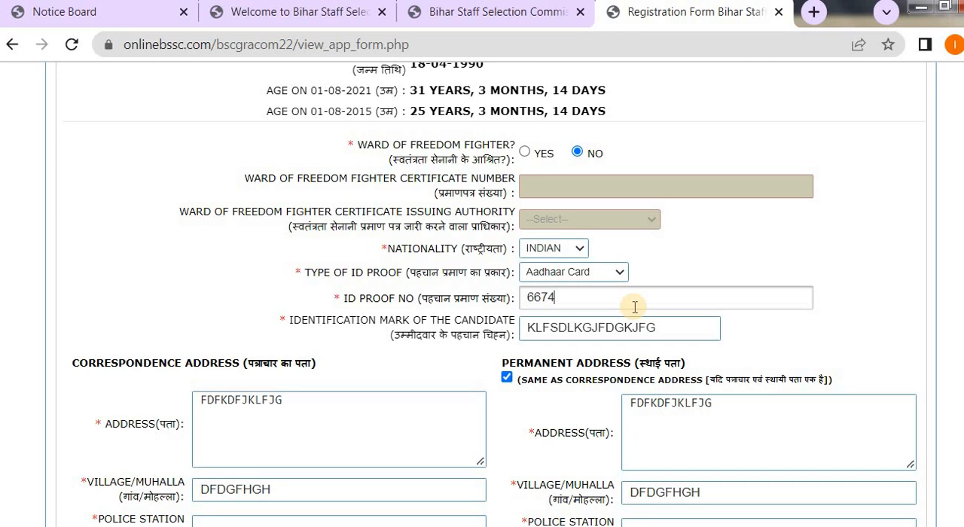
# Complete the Aadhaar ID proof number in the application form.
pyautogui.click(555, 297)
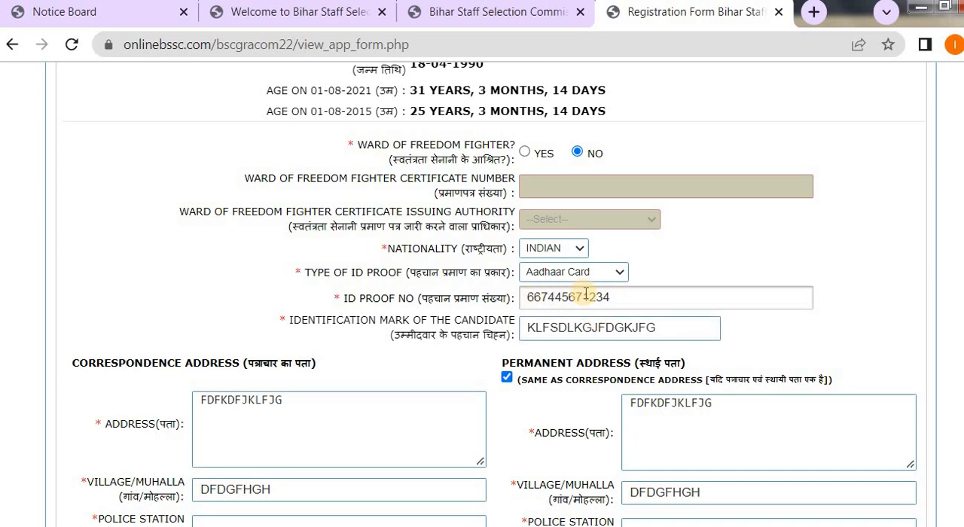
# Try to submit the application form with the completed ID proof number and dismiss the alert.
pyautogui.scroll(-5, 721, 368)
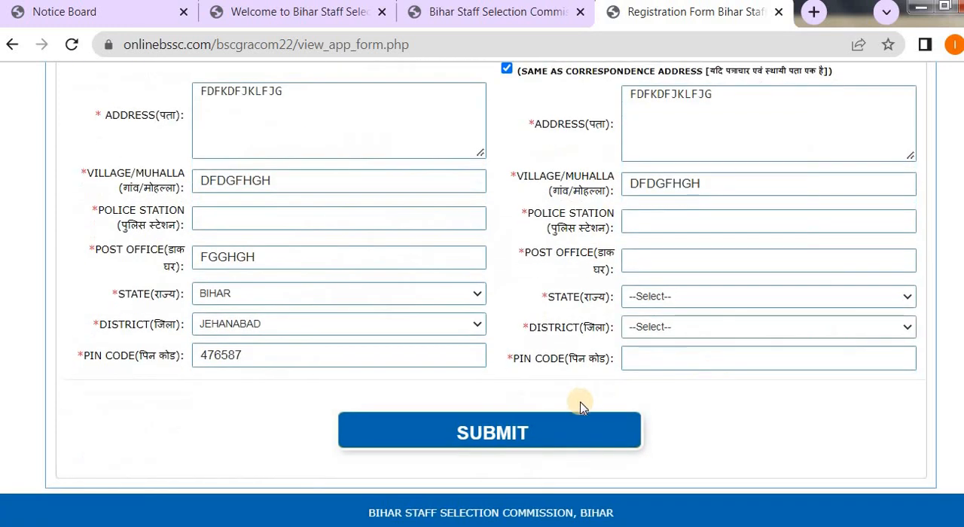
pyautogui.click(491, 435)
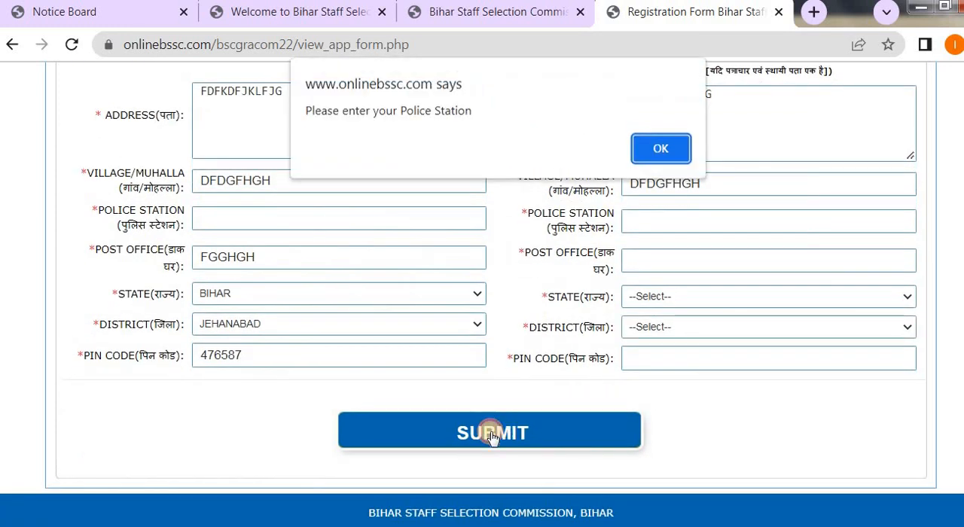
pyautogui.click(660, 148)
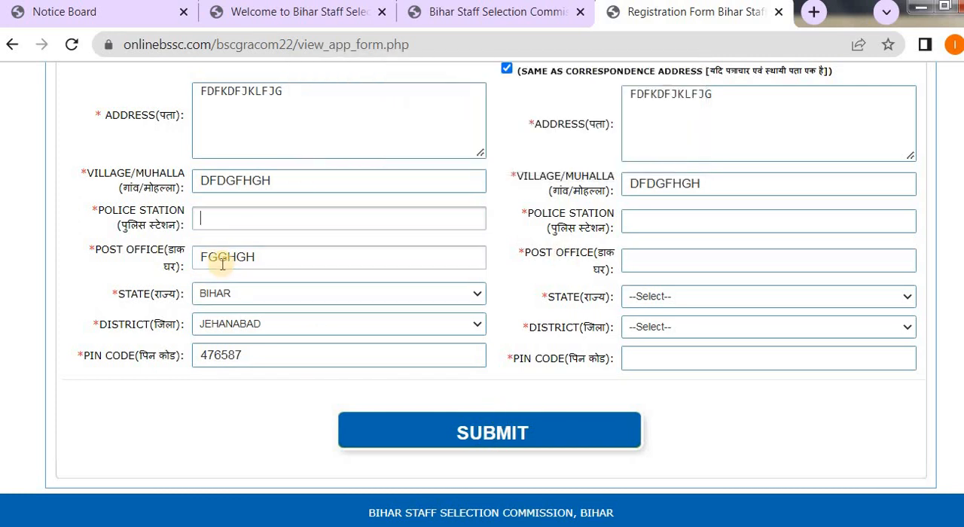
# Fill in the correspondence address's police station, try to submit the form again and dismiss the alert.
pyautogui.write('fghgfjhj')
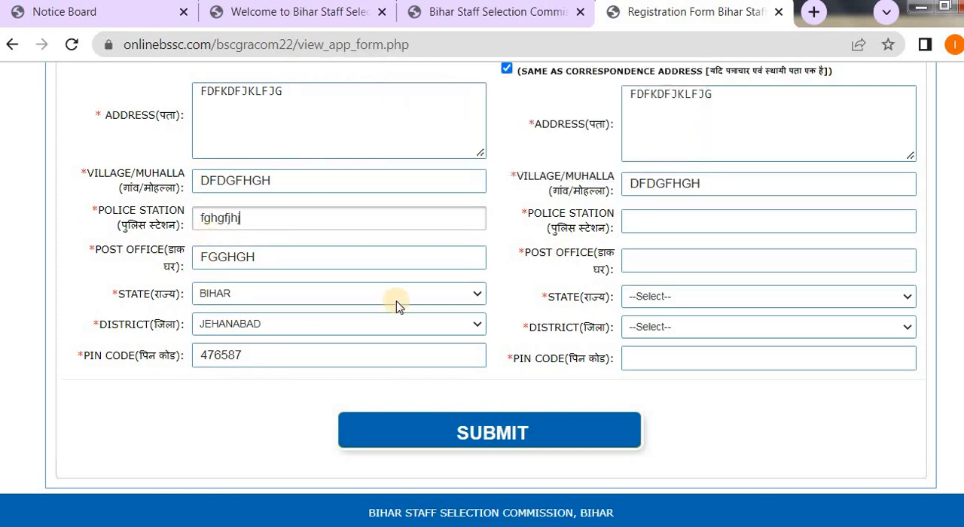
pyautogui.click(520, 434)
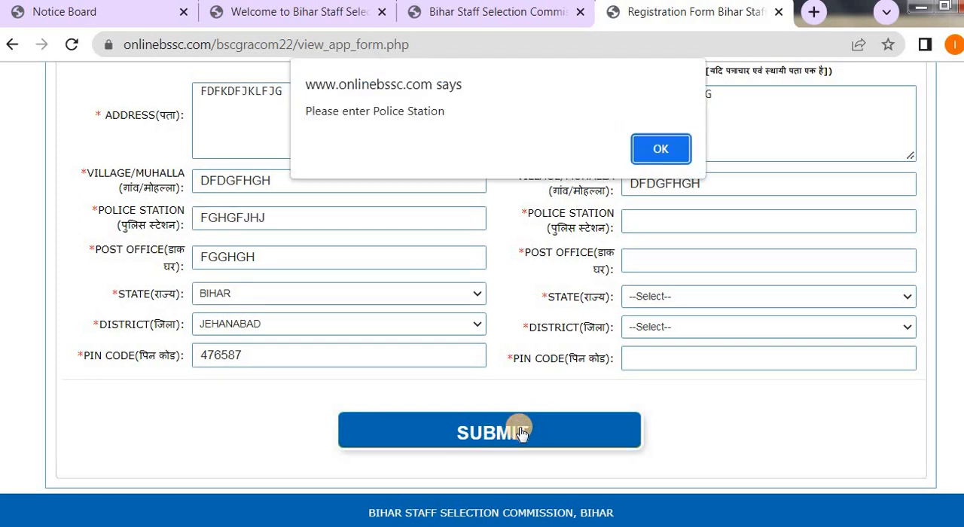
pyautogui.click(657, 149)
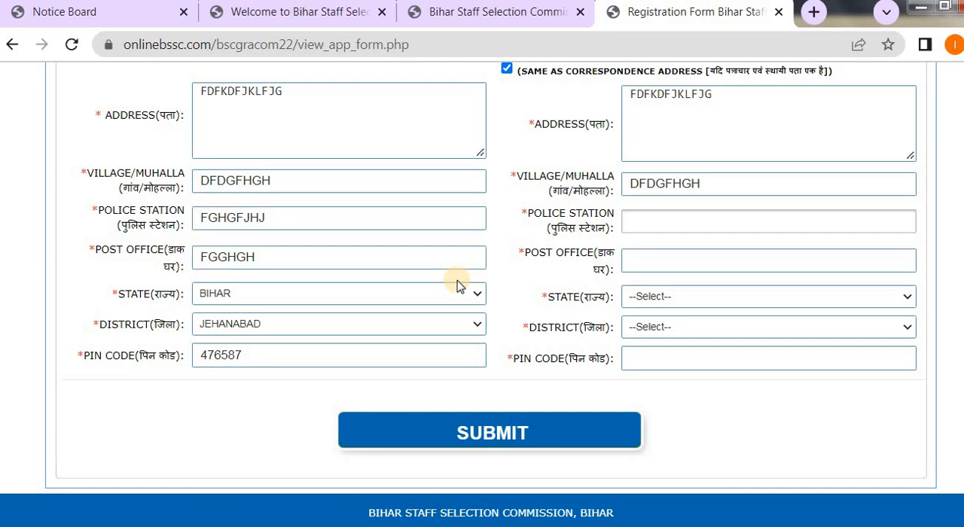
# Turn the same-as-correspondence-address option off and on again to copy the complete address into the permanent address.
pyautogui.scroll(1, 457, 286)
pyautogui.click(507, 163)
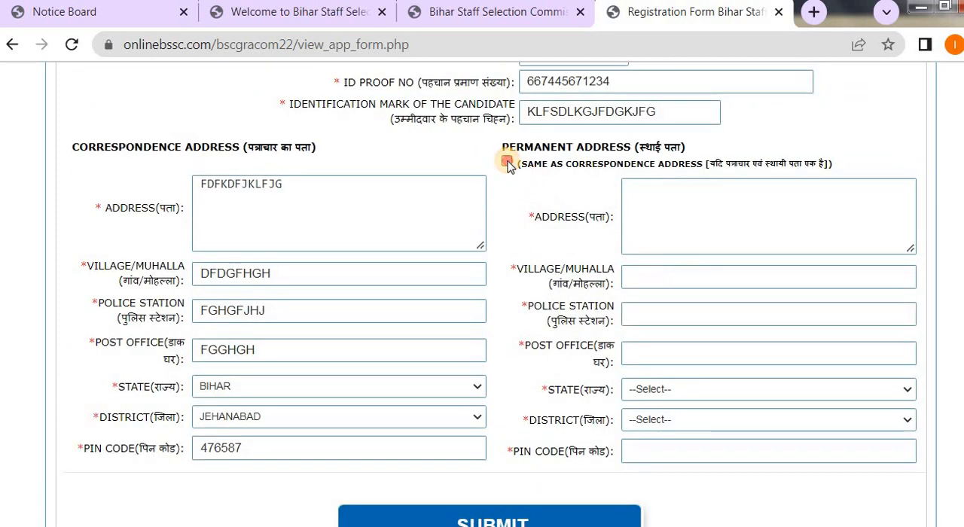
pyautogui.click(507, 163)
# Submit the application form with both addresses filled in and confirm the submission.
pyautogui.scroll(-1, 633, 417)
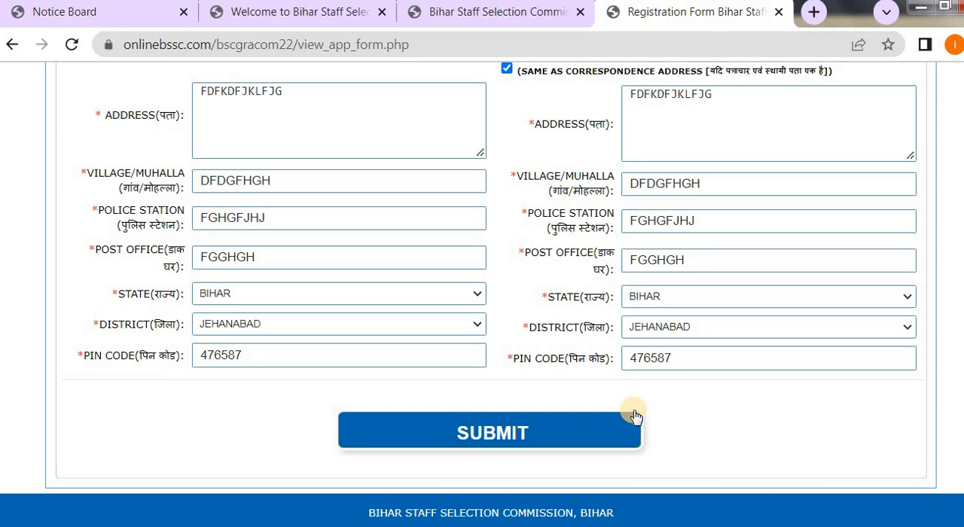
pyautogui.click(475, 439)
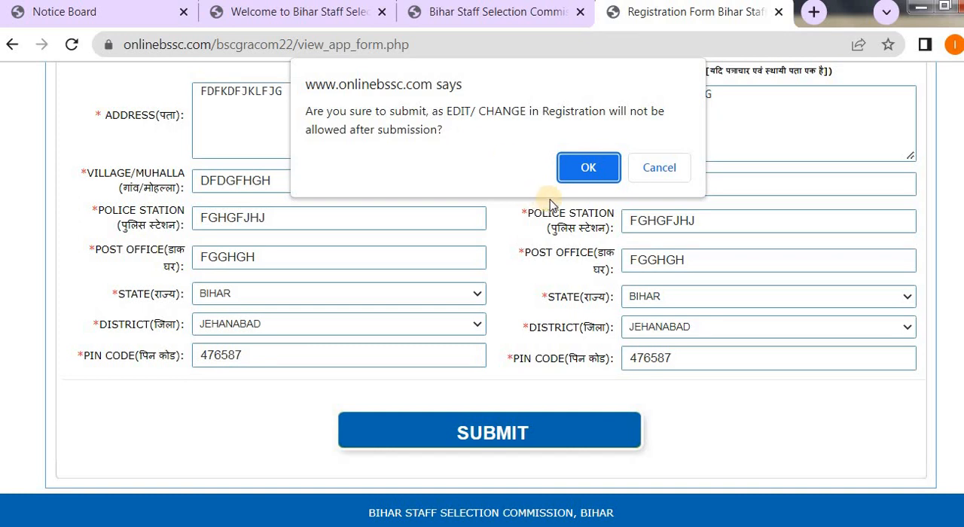
pyautogui.click(587, 167)
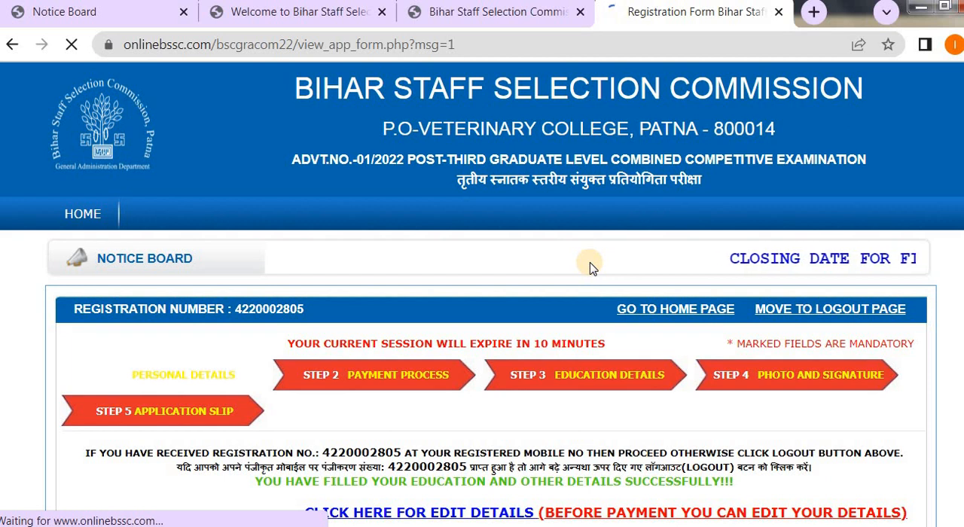
# Review the submitted personal, certificate, ID proof and address details on the application summary.
pyautogui.scroll(-2, 592, 264)
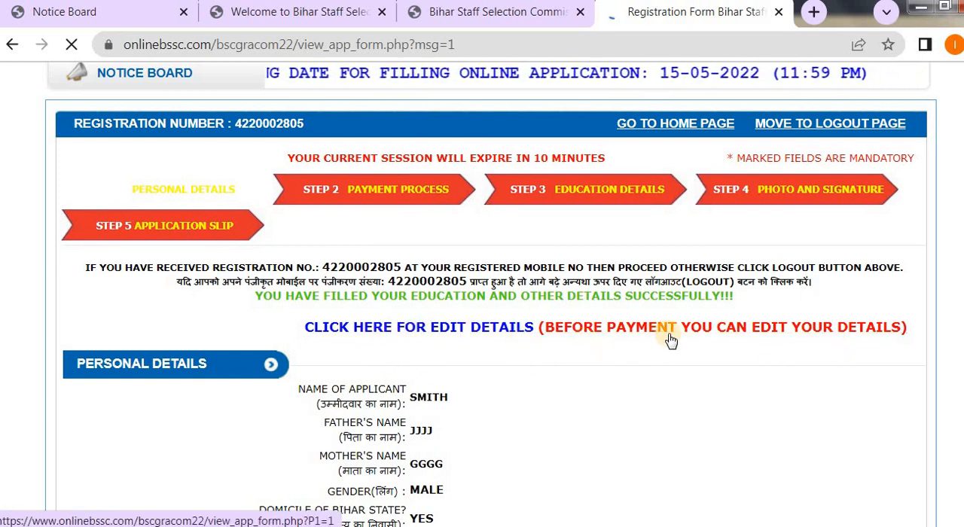
pyautogui.scroll(-2, 825, 357)
pyautogui.scroll(-3, 824, 357)
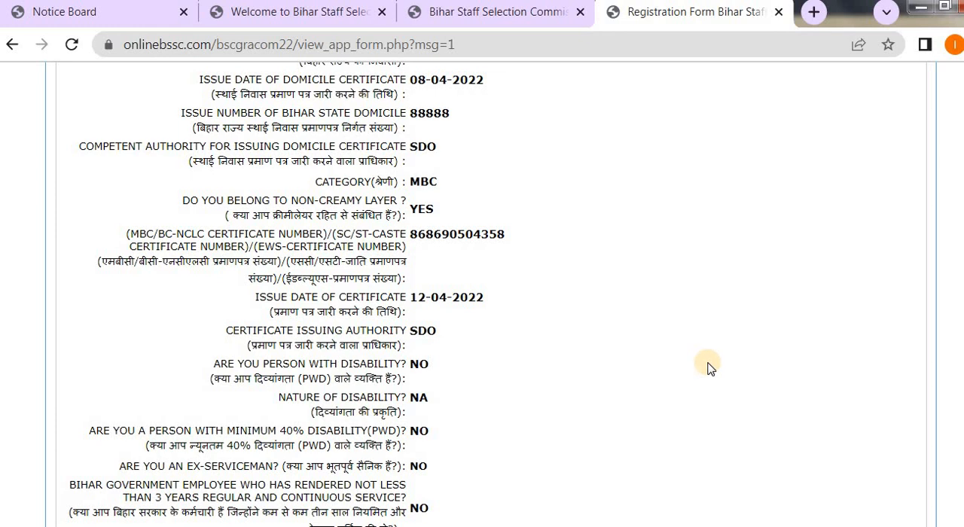
pyautogui.scroll(-4, 708, 367)
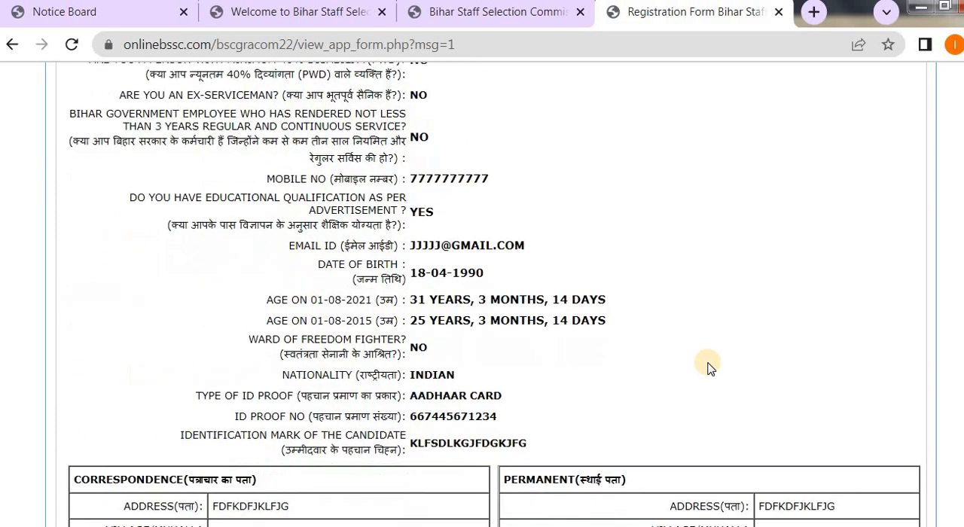
pyautogui.scroll(-2, 708, 367)
pyautogui.scroll(-1, 708, 366)
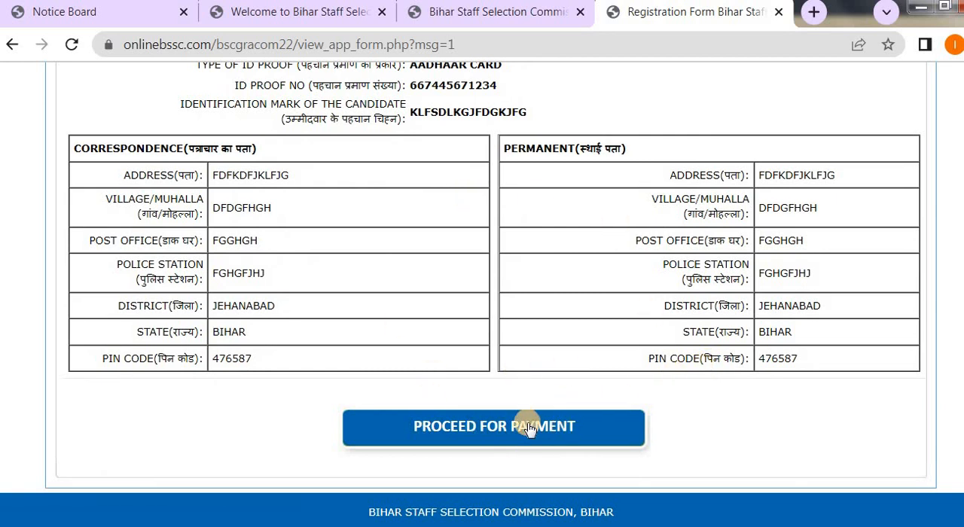
pyautogui.scroll(12, 569, 411)
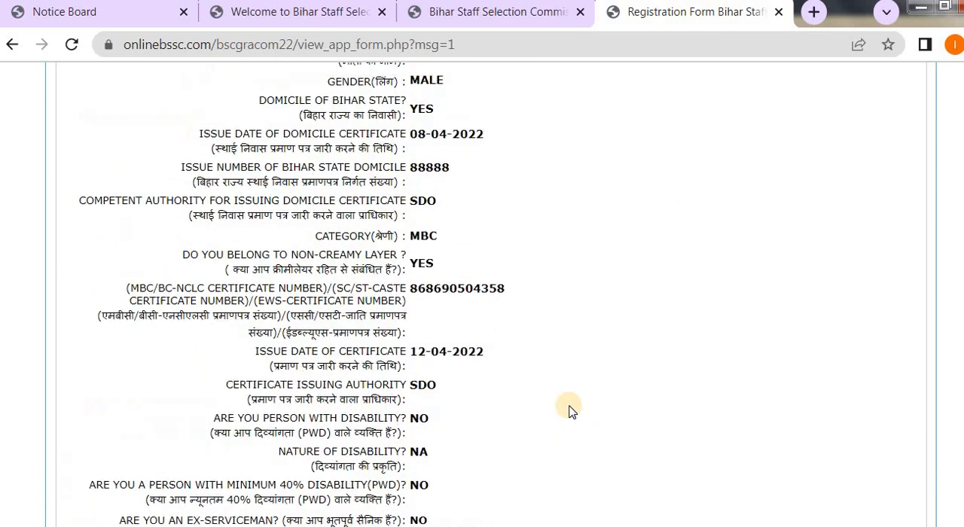
pyautogui.scroll(-4, 570, 410)
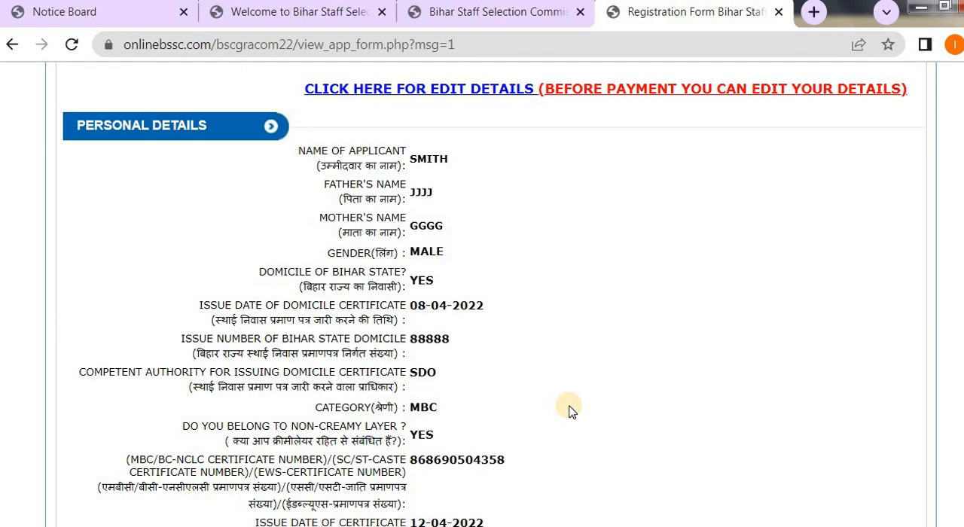
pyautogui.scroll(-5, 569, 411)
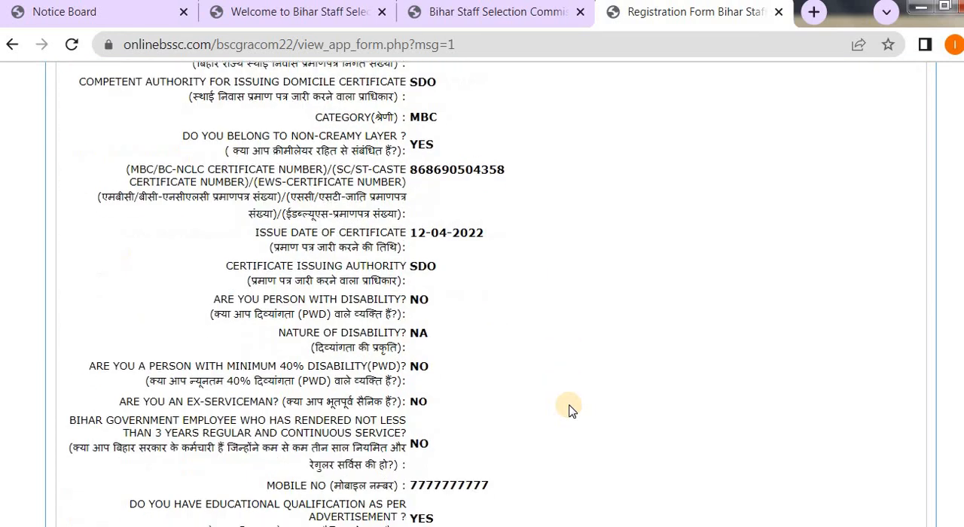
pyautogui.scroll(-3, 569, 410)
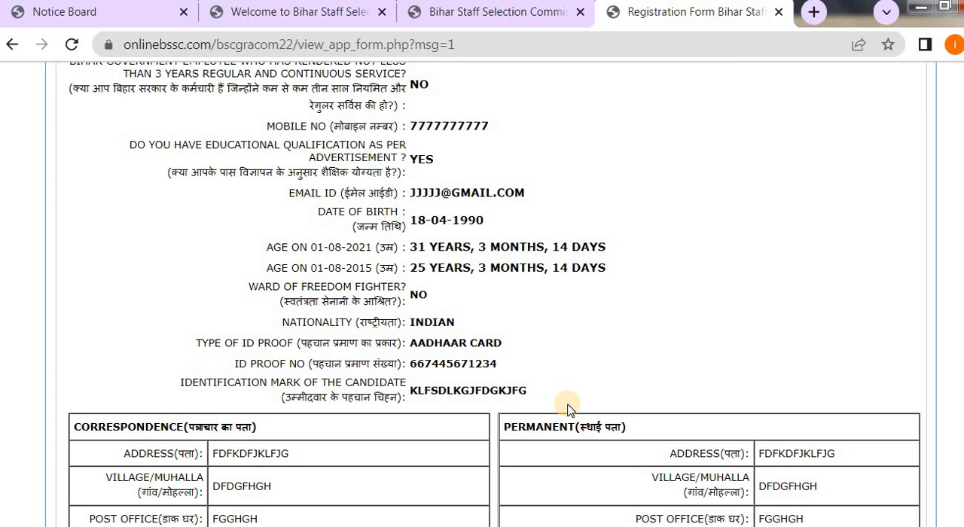
pyautogui.scroll(-4, 566, 408)
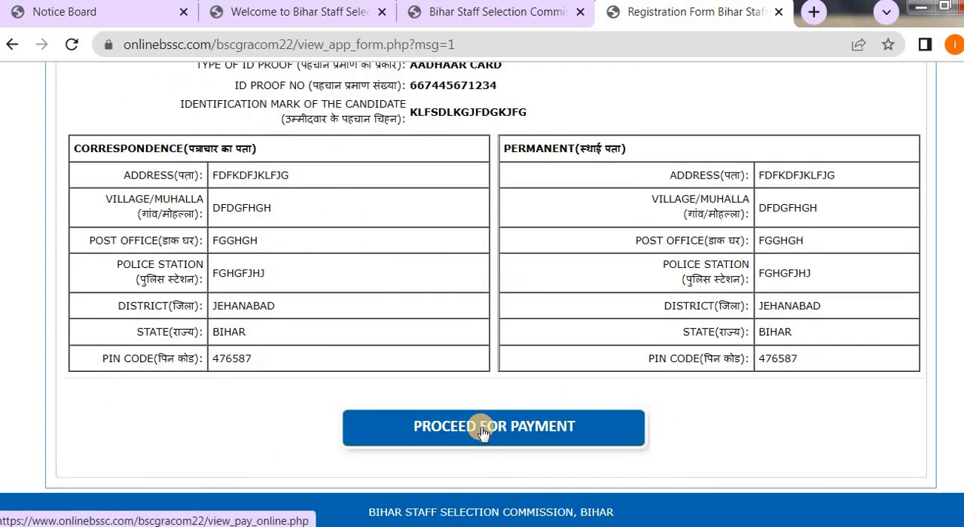
# Proceed to the payment details, try to choose SBI as the payment bank and dismiss the alert.
pyautogui.click(482, 434)
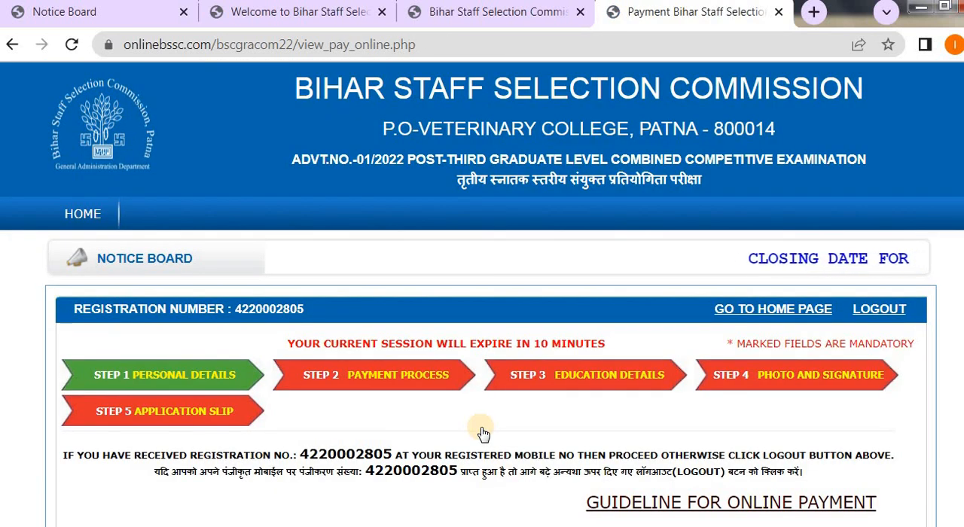
pyautogui.scroll(-2, 482, 434)
pyautogui.scroll(-3, 527, 423)
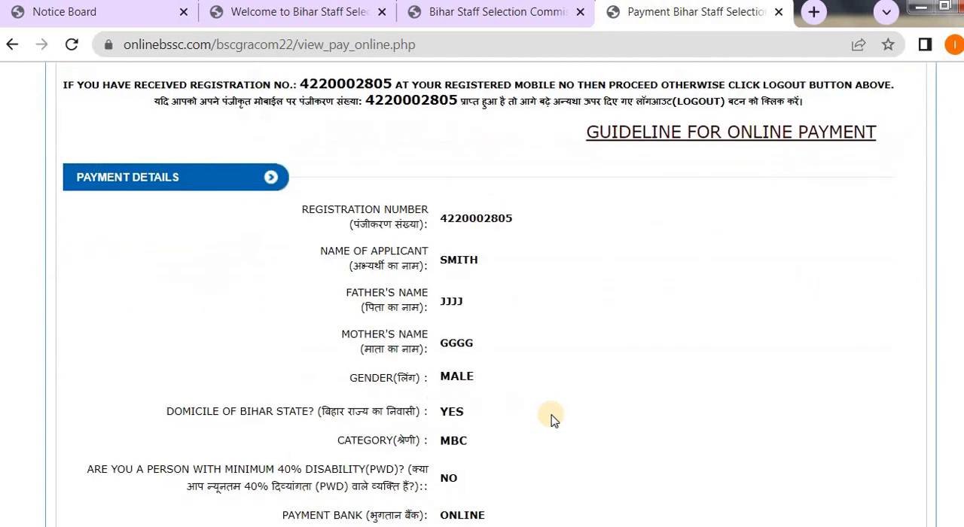
pyautogui.scroll(-3, 551, 419)
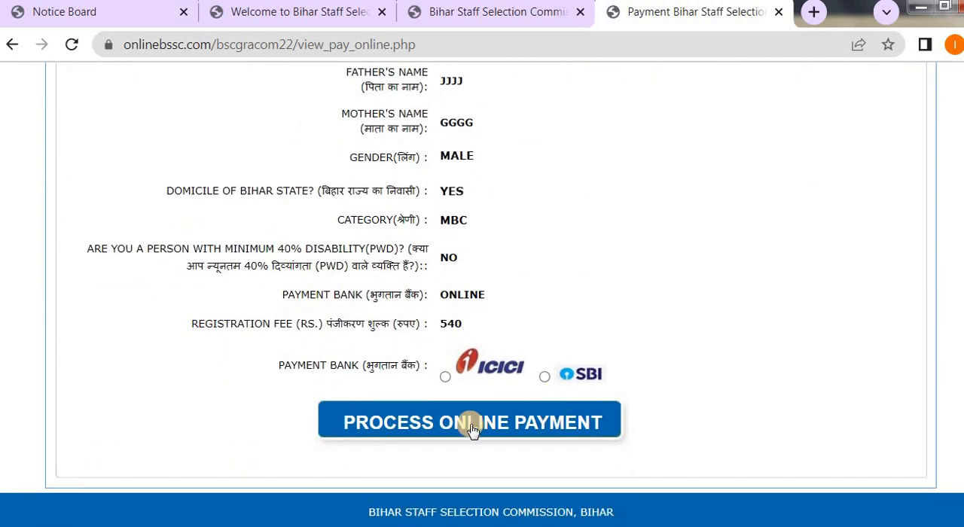
pyautogui.click(545, 377)
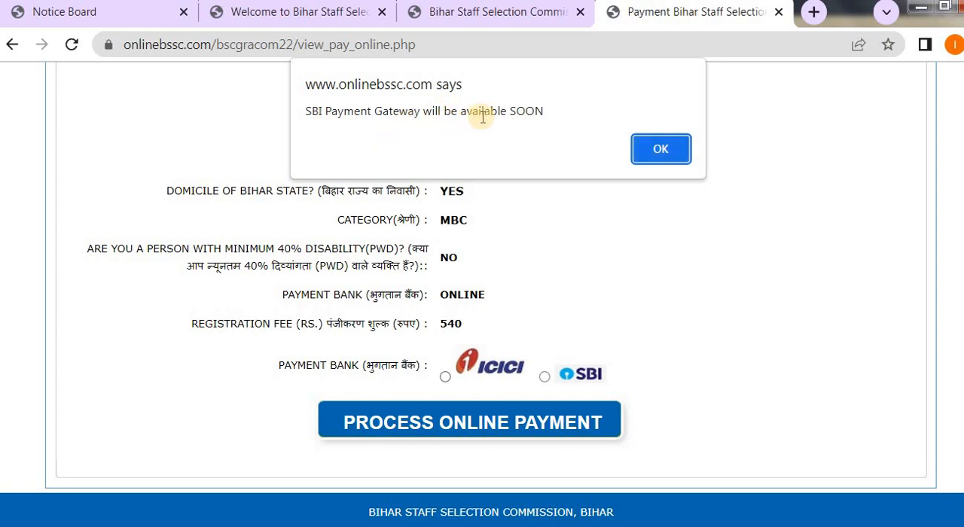
pyautogui.click(665, 147)
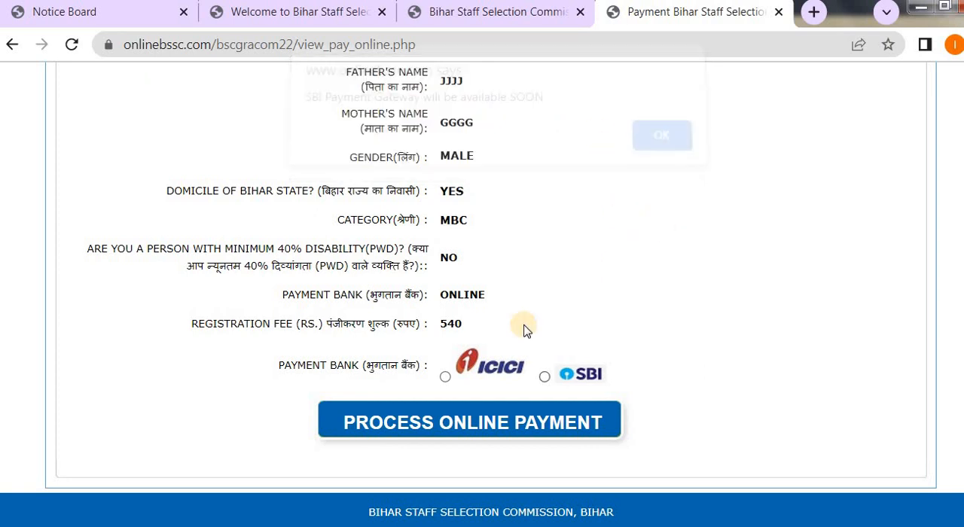
# Choose ICICI as the payment bank, confirm the online payment and continue to the Cashfree payment page to view its payment methods.
pyautogui.click(445, 376)
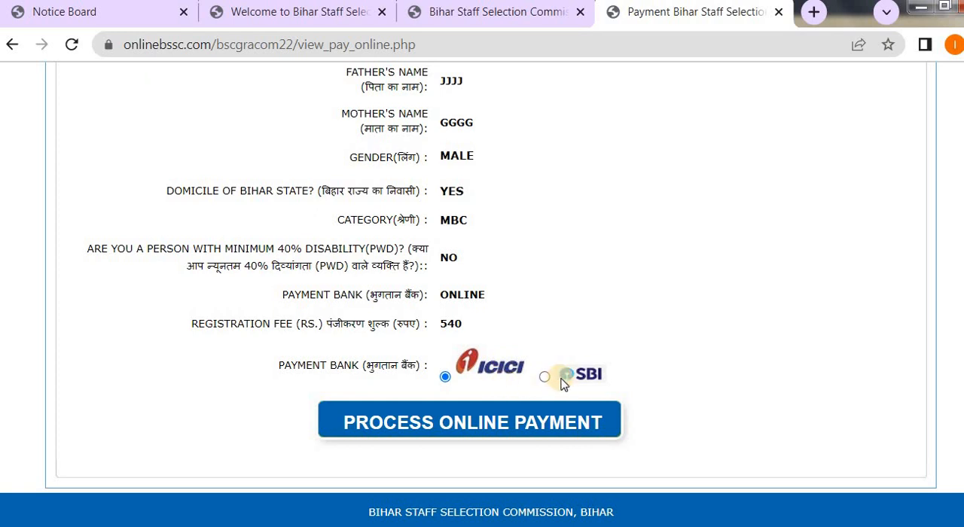
pyautogui.click(506, 423)
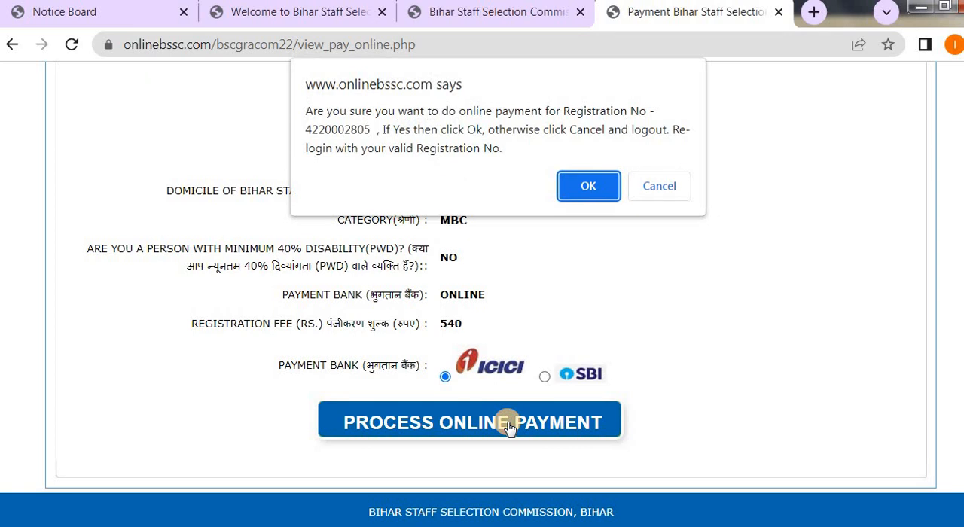
pyautogui.click(595, 195)
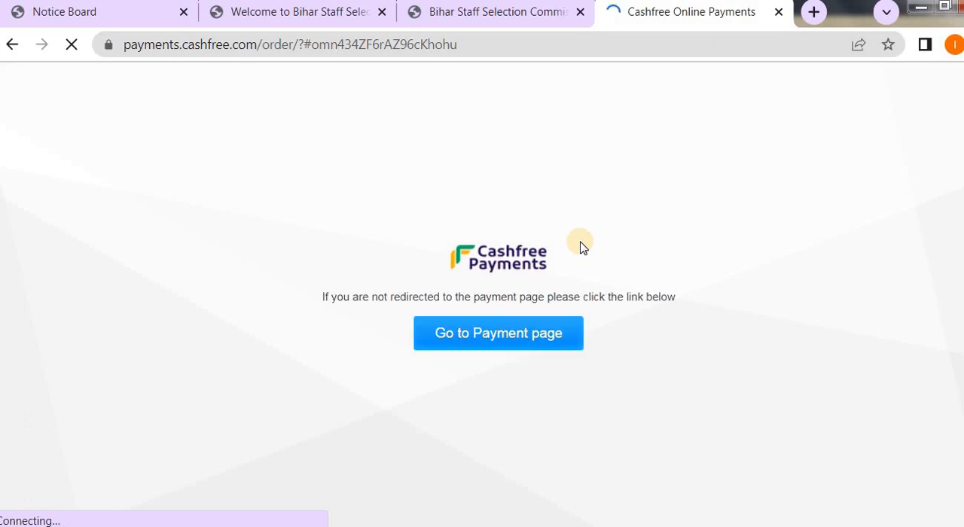
pyautogui.click(492, 324)
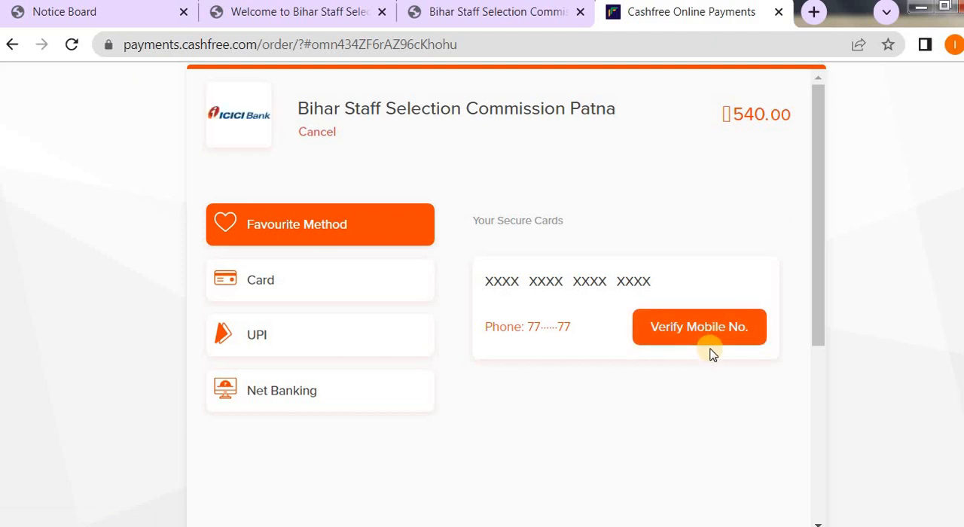
pyautogui.scroll(-4, 713, 354)
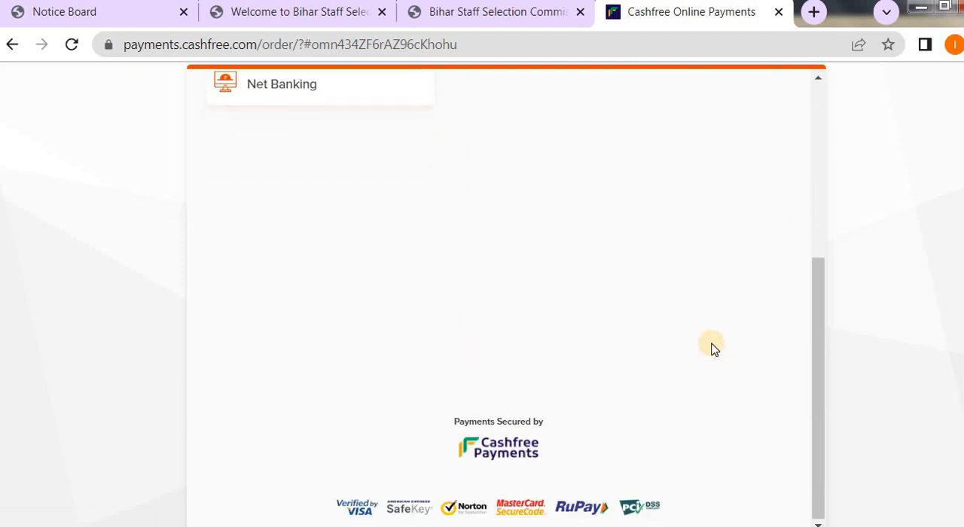
pyautogui.scroll(4, 713, 348)
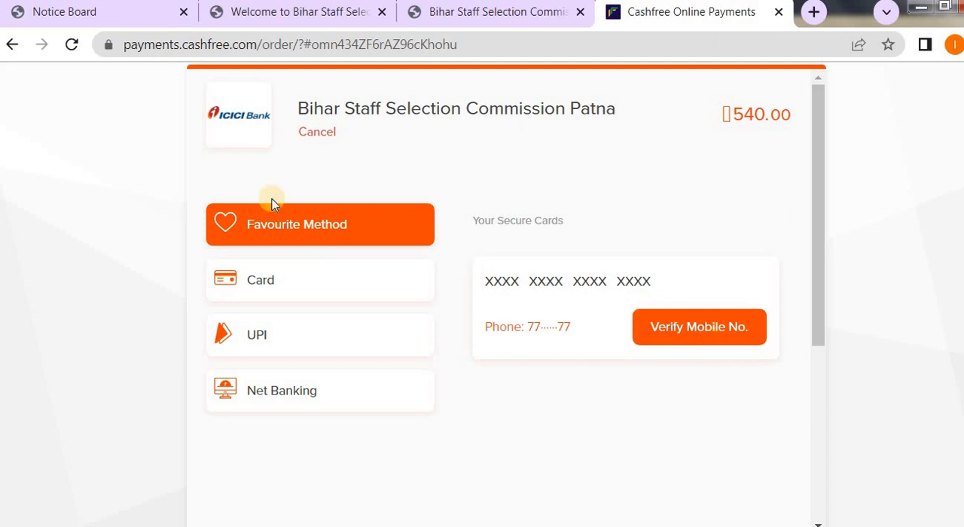
# Switch to Adobe Reader to consult the BSSC notice, clear its text selection and return to the browser's payment page.
pyautogui.hotkey('alt', 'Tab')
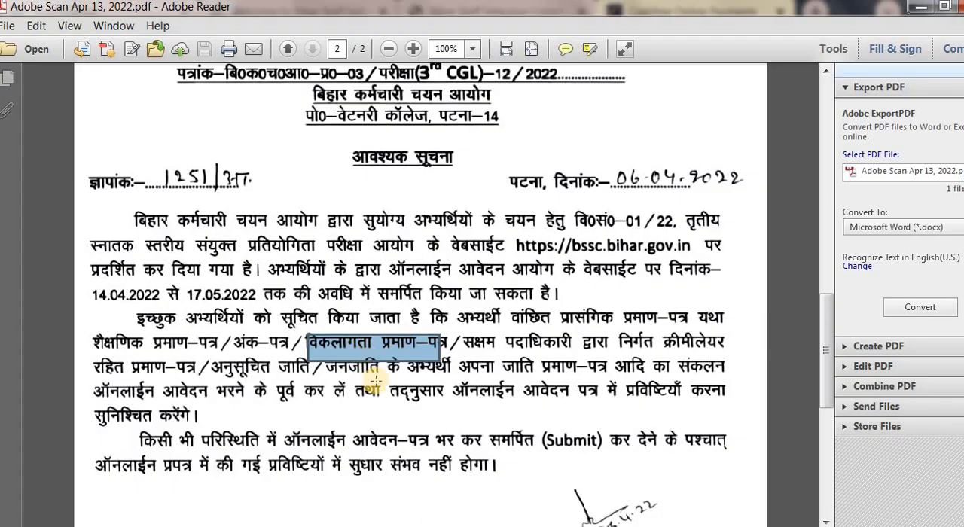
pyautogui.click(385, 421)
pyautogui.click(352, 359)
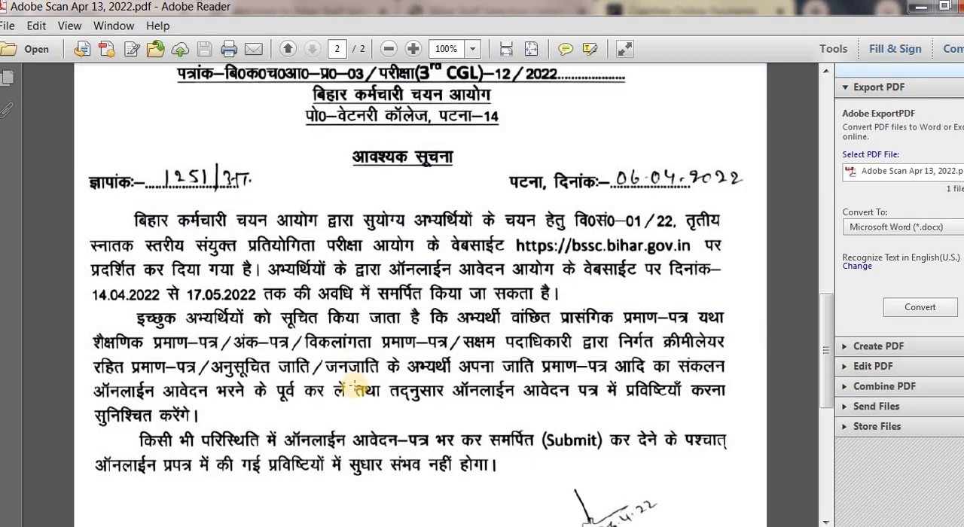
pyautogui.hotkey('alt', 'Tab')
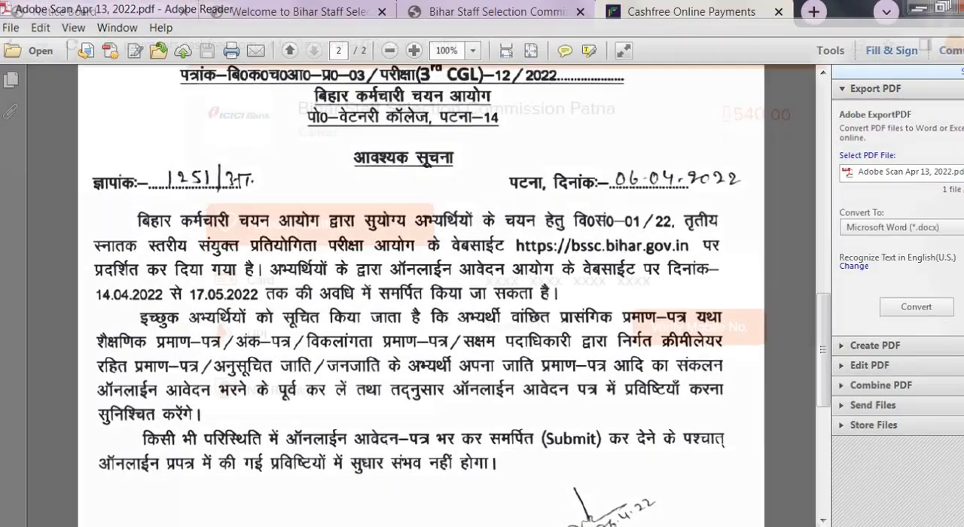